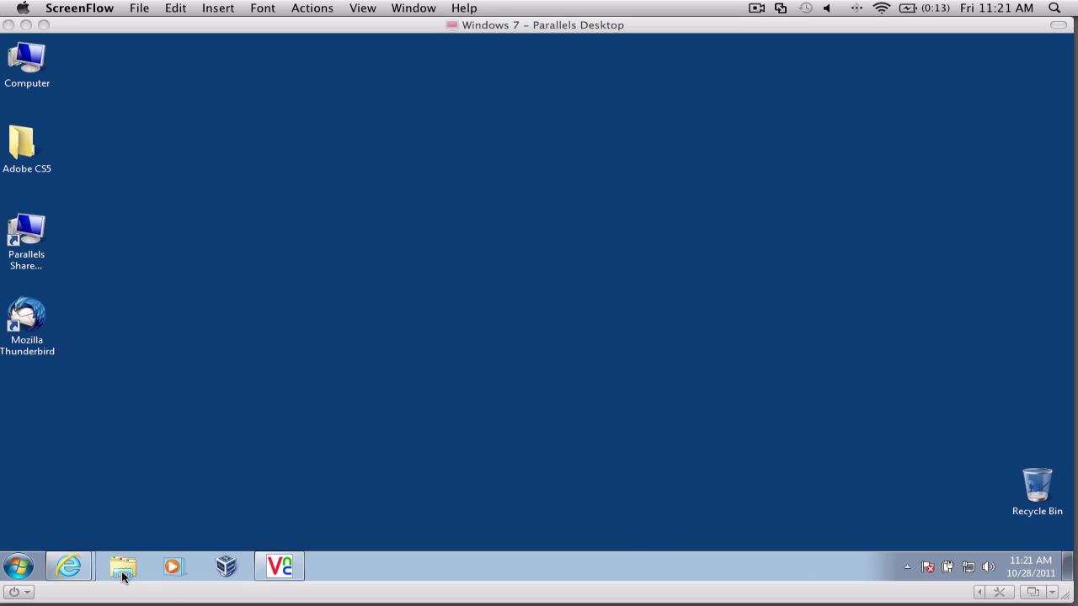
{"action": "left_click", "coordinate": [87, 569]}
{"action": "left_click", "coordinate": [136, 532]}
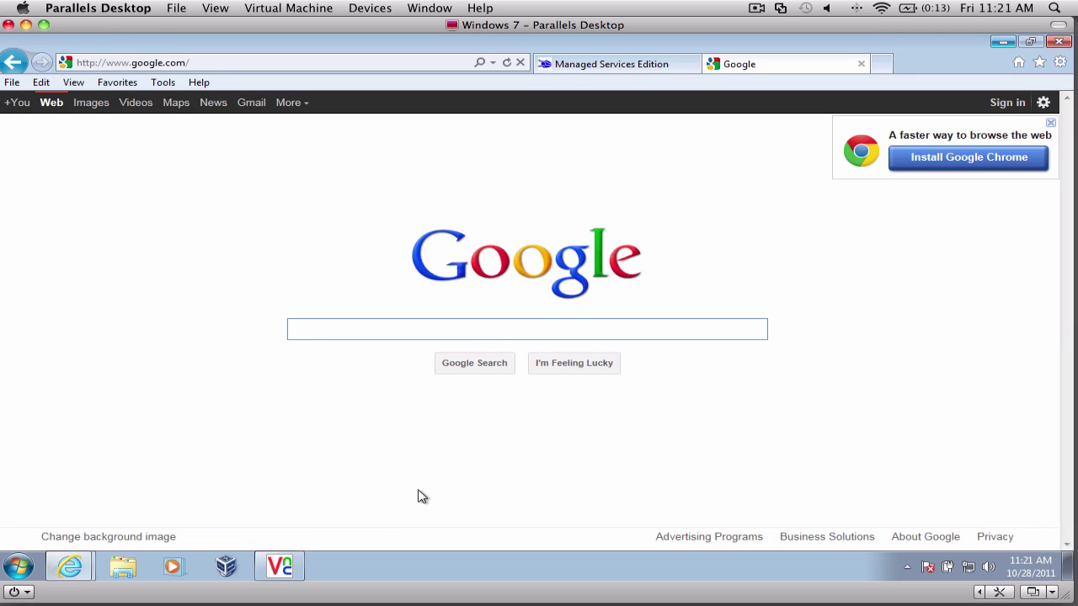
{"action": "left_click", "coordinate": [200, 61]}
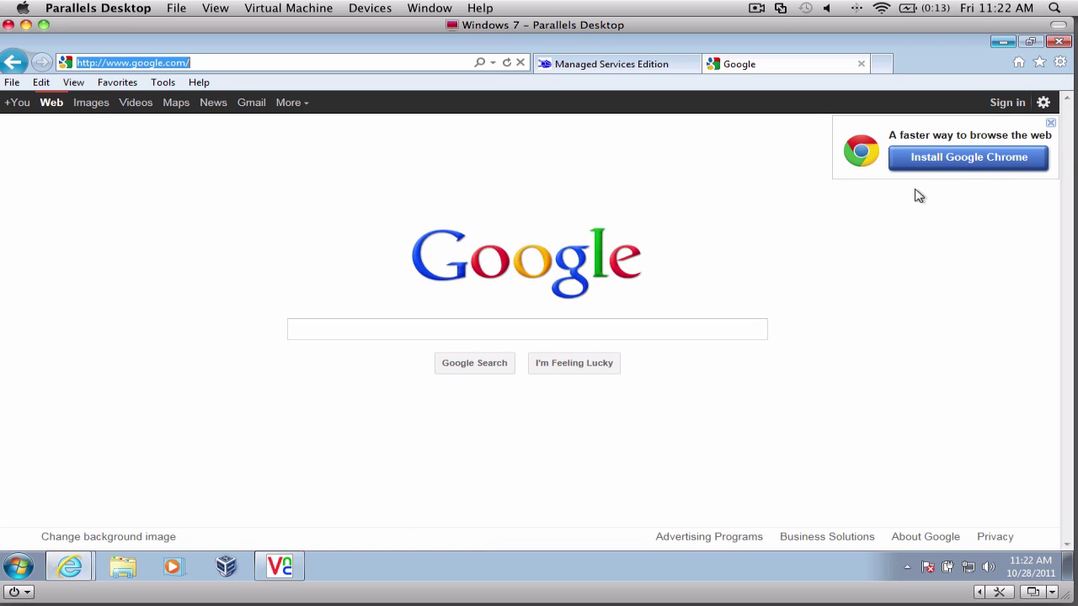
{"action": "left_click", "coordinate": [325, 63]}
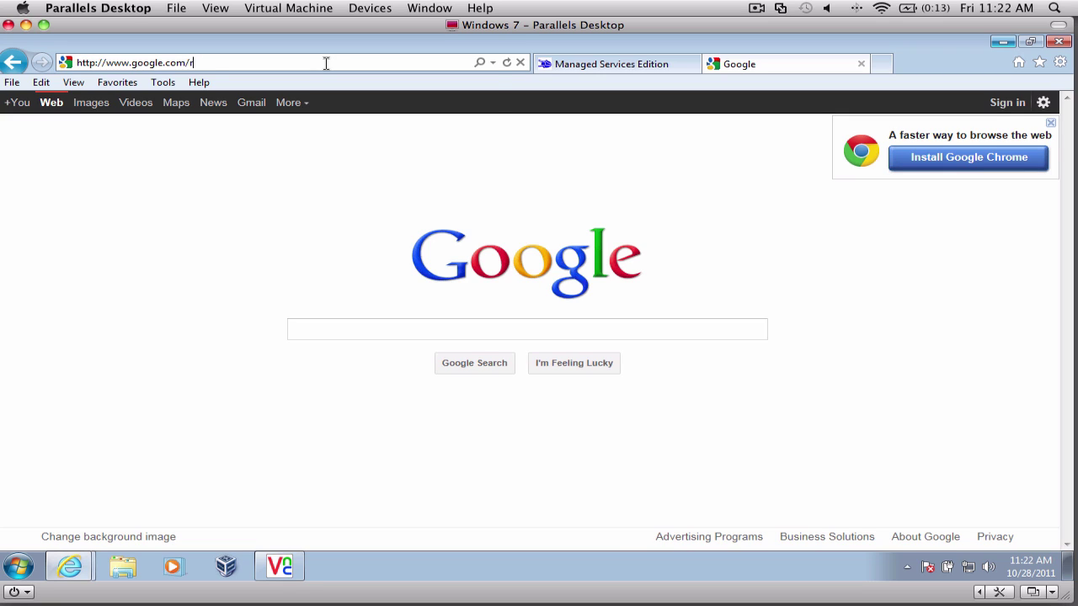
{"action": "type", "text": "chrom"}
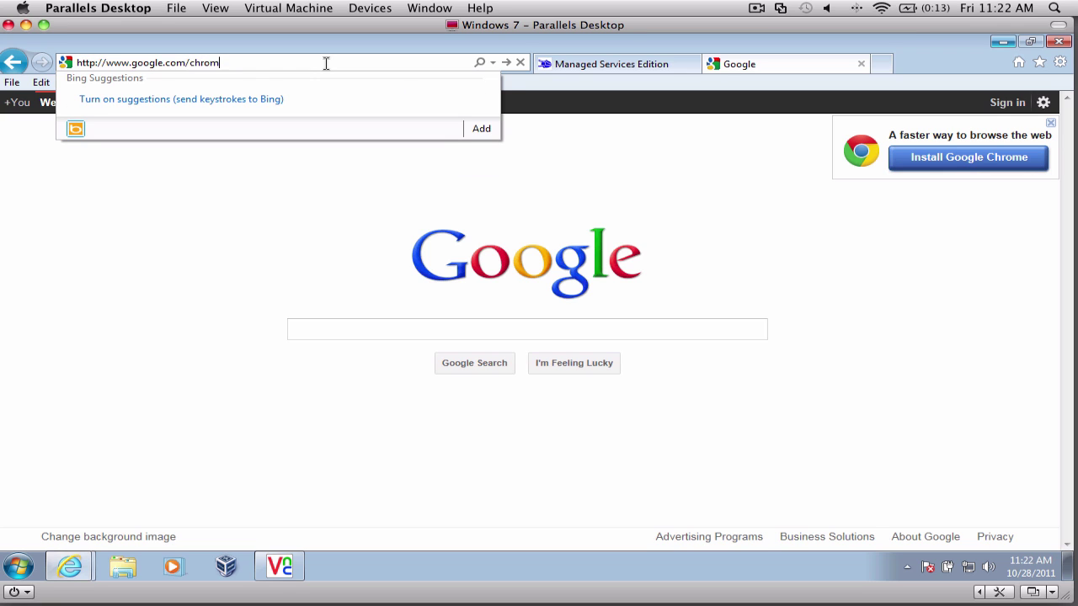
{"action": "type", "text": "e"}
{"action": "key", "text": "Return"}
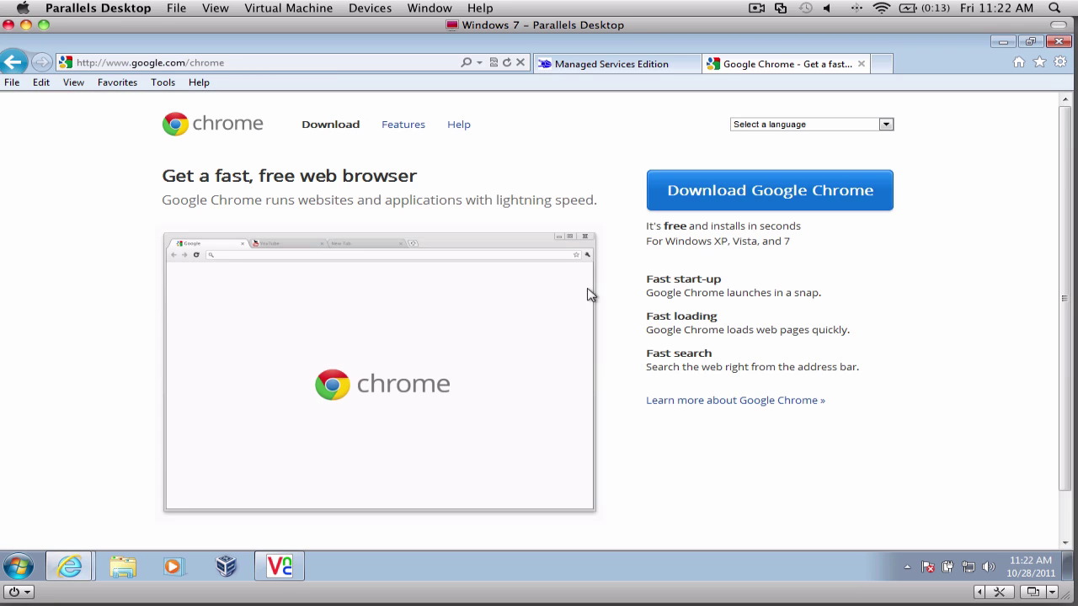
- Download and install Google Chrome, accepting the terms of service, and choose Google as its search engine
{"action": "left_click", "coordinate": [756, 201]}
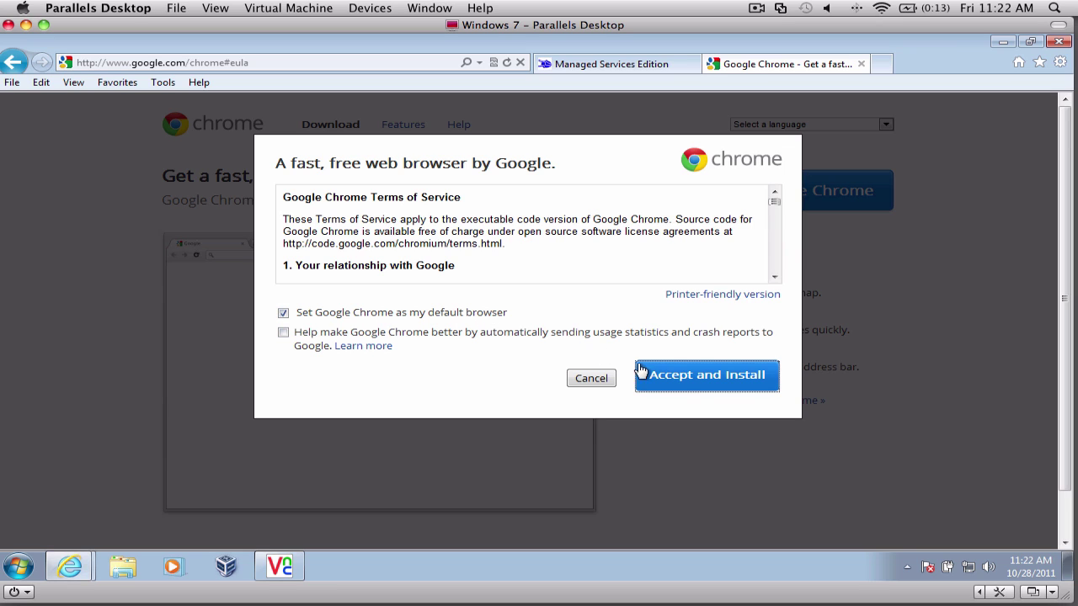
{"action": "left_click", "coordinate": [681, 378]}
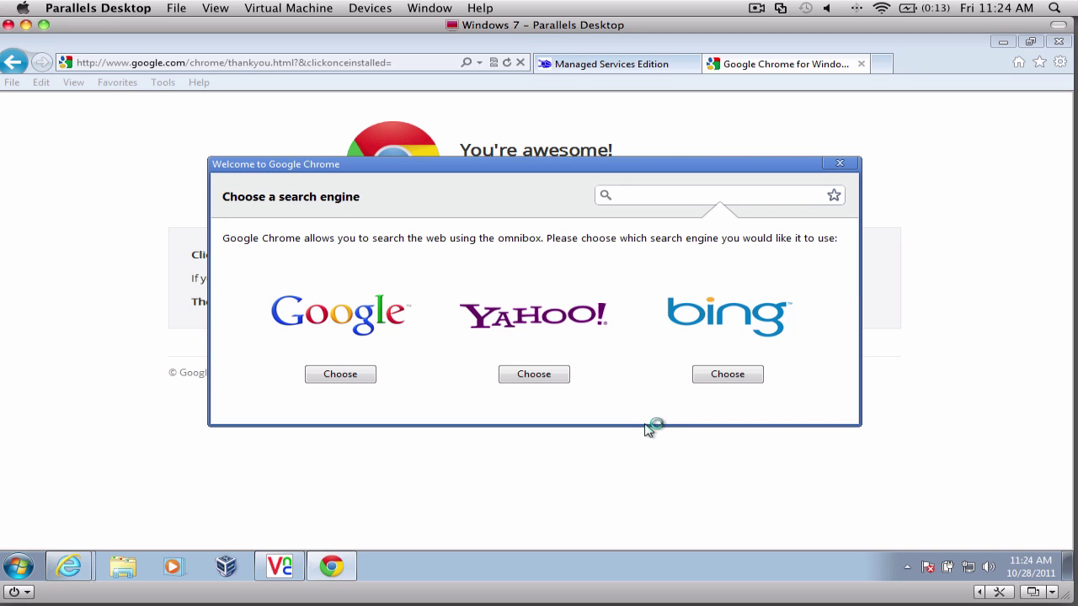
{"action": "left_click", "coordinate": [340, 374]}
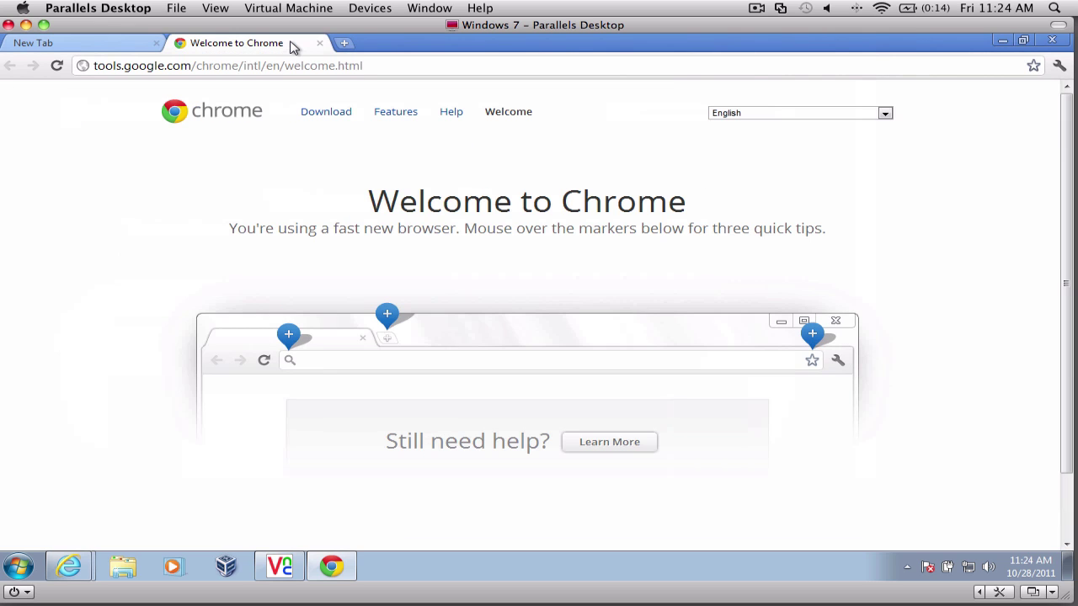
- Close Chrome's welcome tab, then restart the browser and set Chrome as the default browser
{"action": "left_click", "coordinate": [319, 43]}
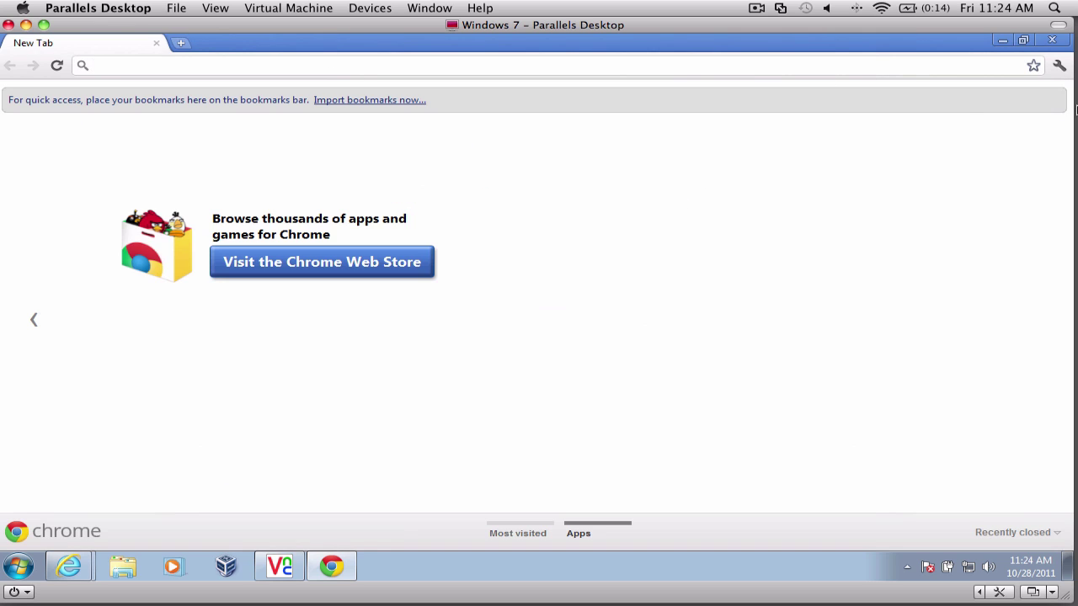
{"action": "left_click", "coordinate": [1052, 39]}
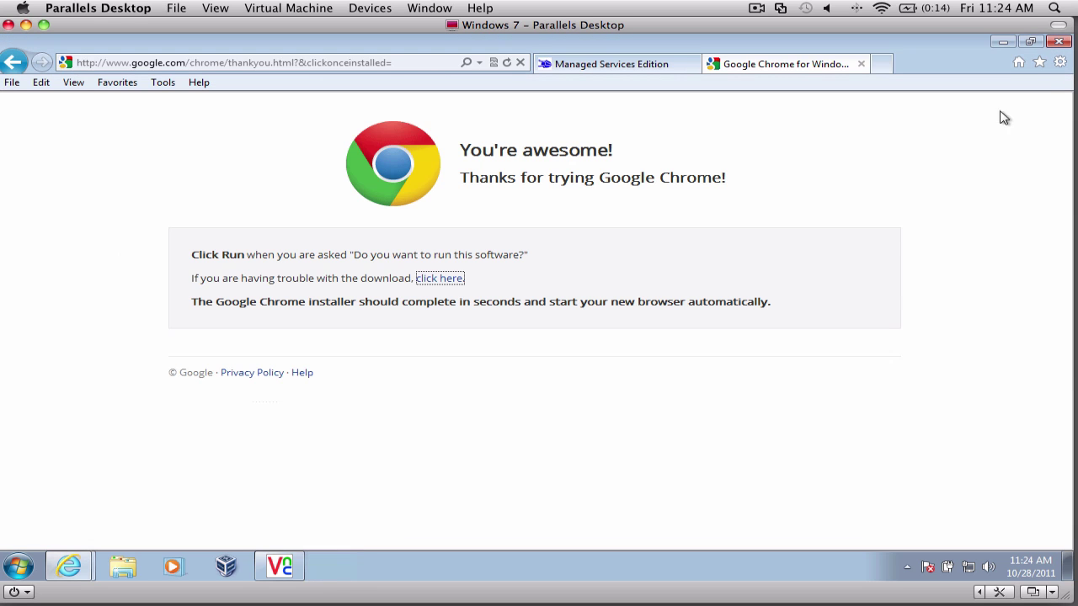
{"action": "left_click", "coordinate": [1003, 41]}
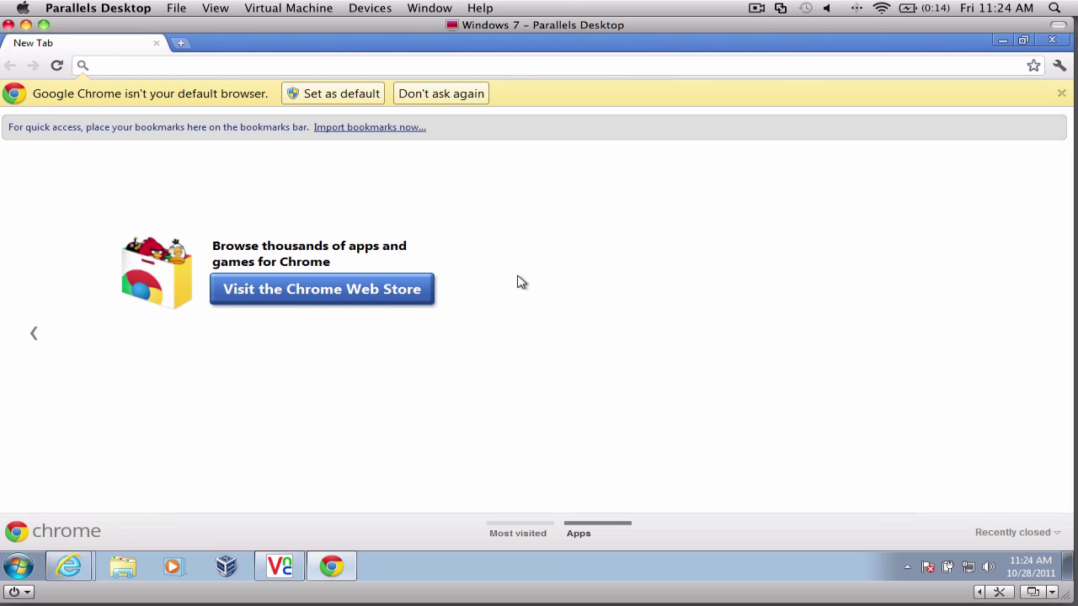
{"action": "left_click", "coordinate": [367, 98]}
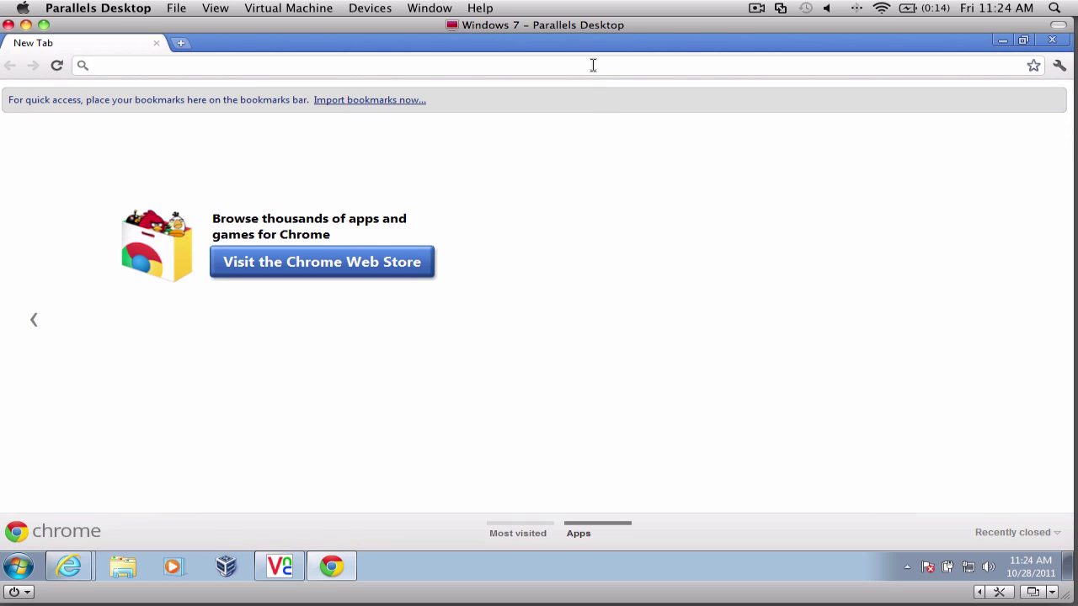
{"action": "type", "text": "www.googl"}
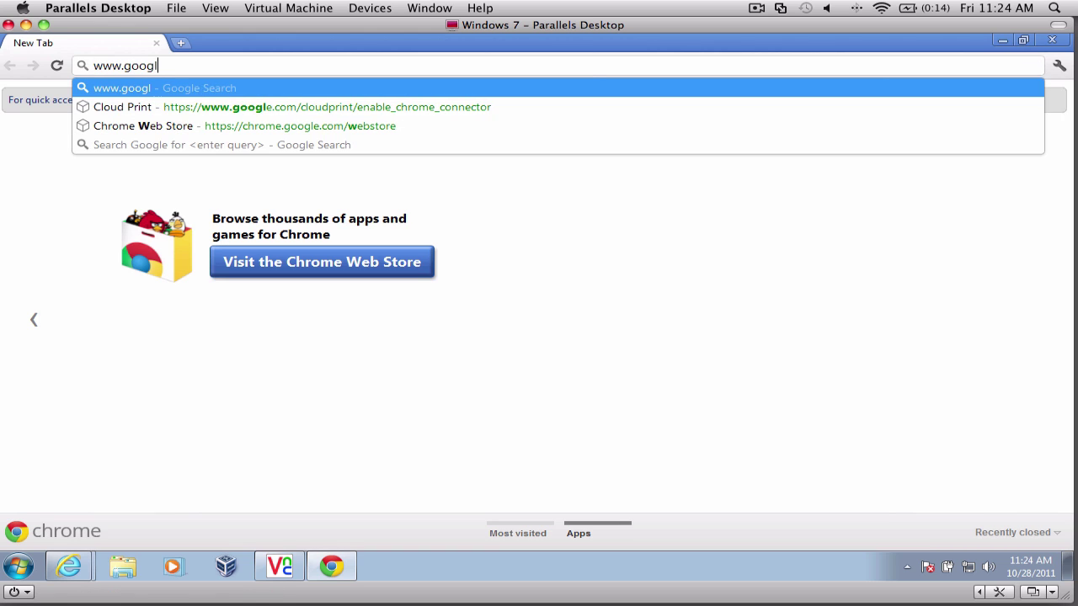
{"action": "type", "text": "e.com"}
{"action": "key", "text": "Return"}
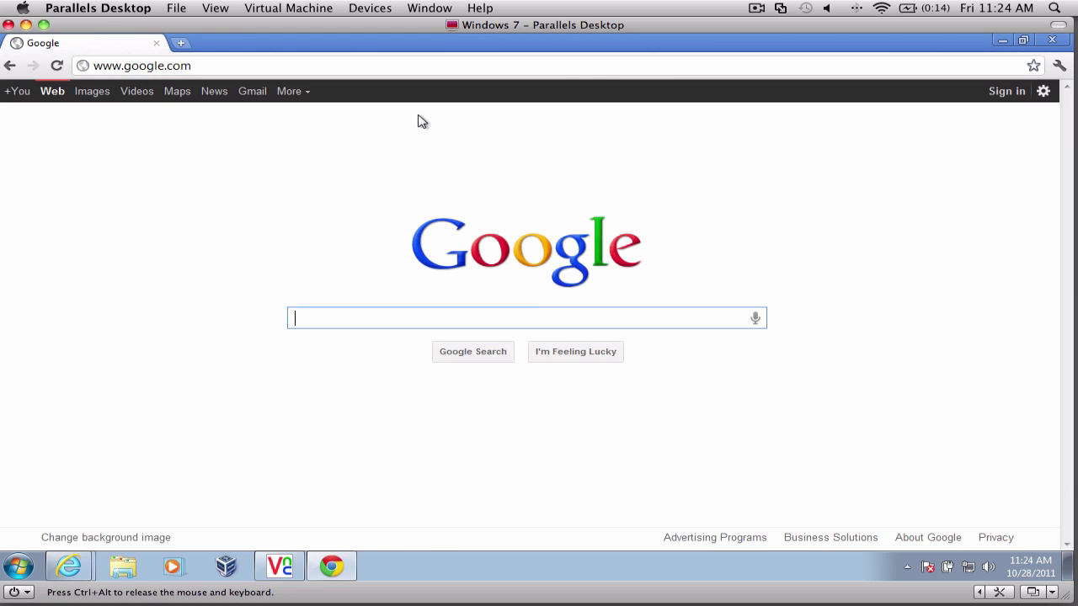
{"action": "left_click", "coordinate": [242, 95]}
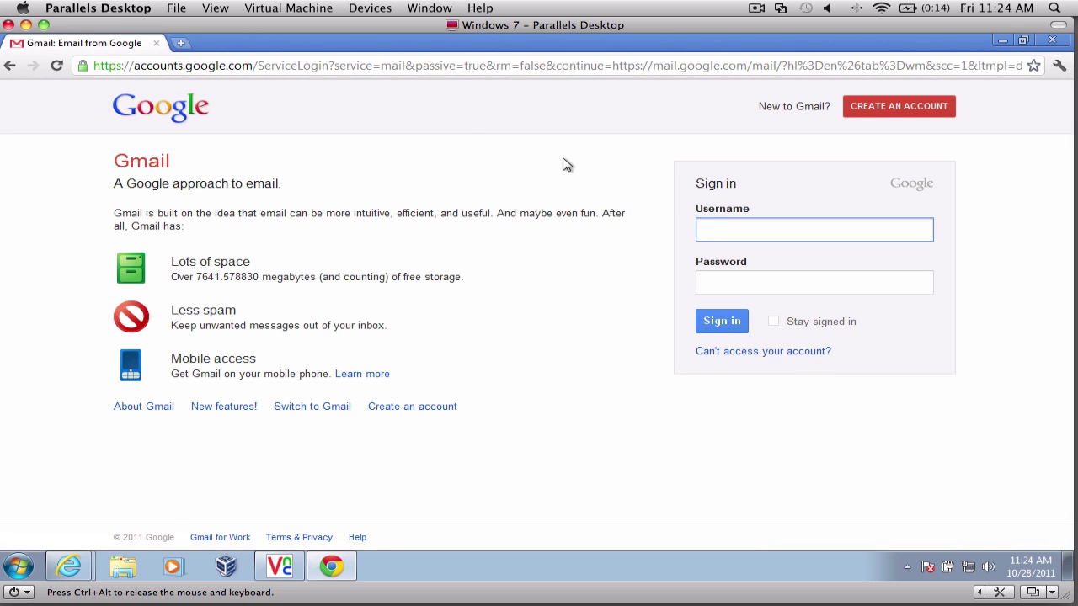
{"action": "left_click", "coordinate": [865, 118]}
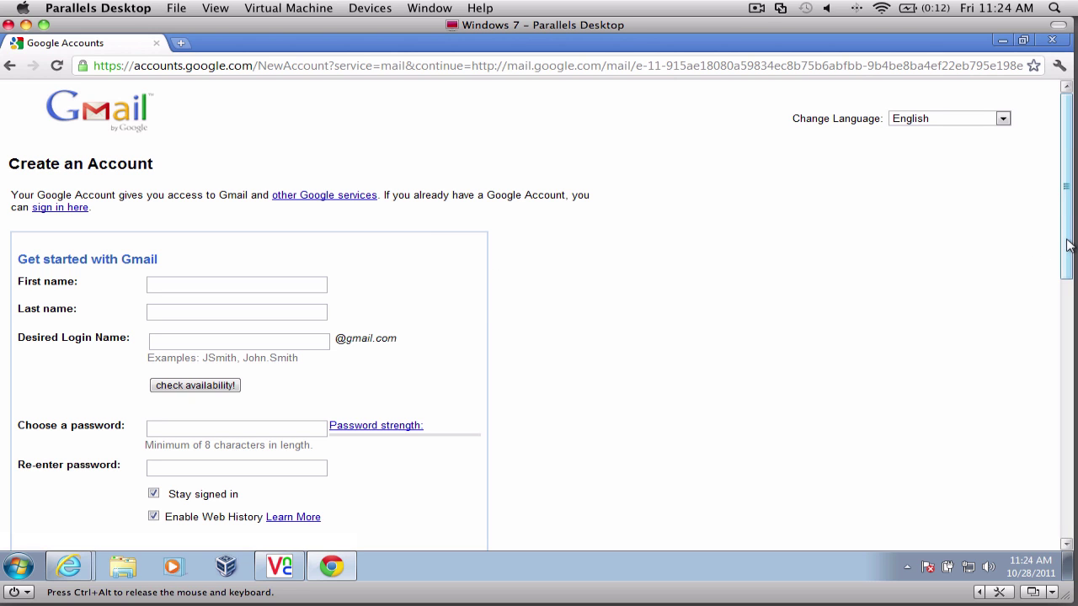
{"action": "left_click_drag", "start_coordinate": [1065, 248], "coordinate": [918, 204]}
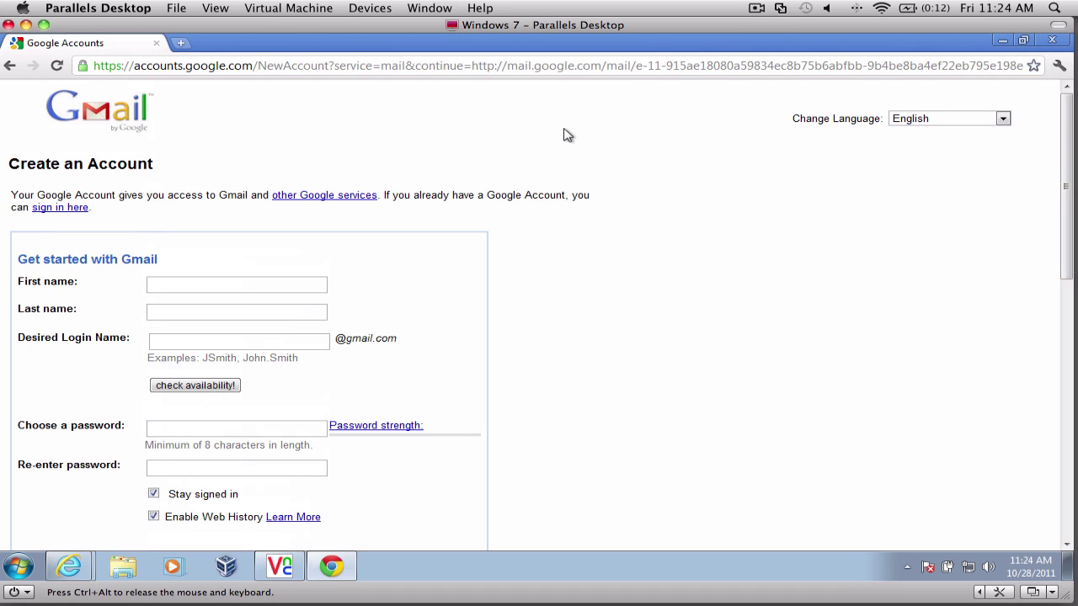
{"action": "left_click", "coordinate": [756, 8]}
{"action": "left_click", "coordinate": [774, 42]}
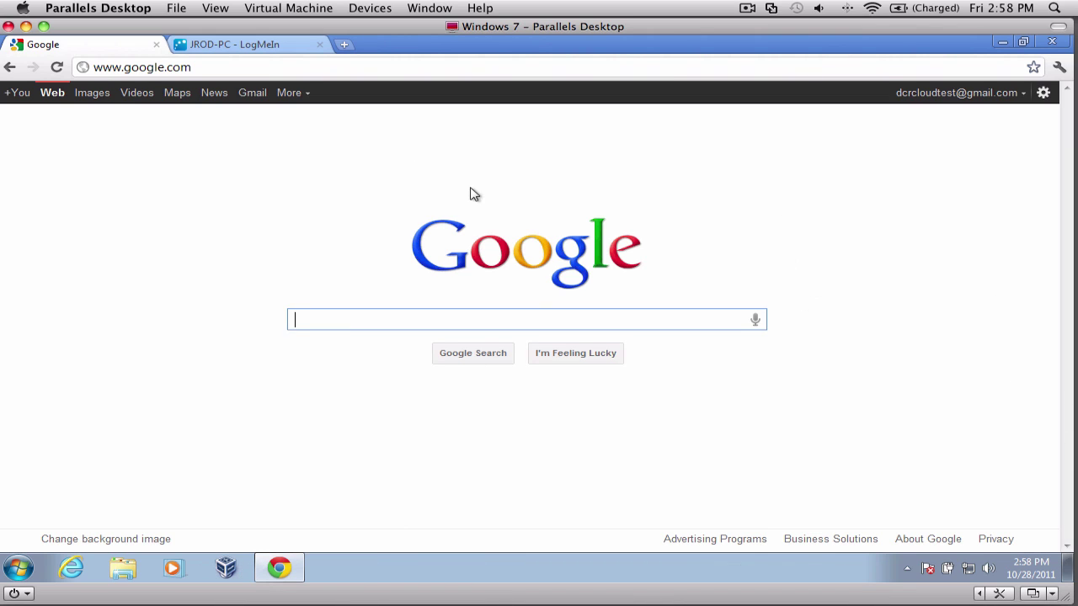
- Sign in to Google Cloud Print from Chrome's Under the Hood options, finish the printer registration and open the printer management page
{"action": "left_click", "coordinate": [1058, 67]}
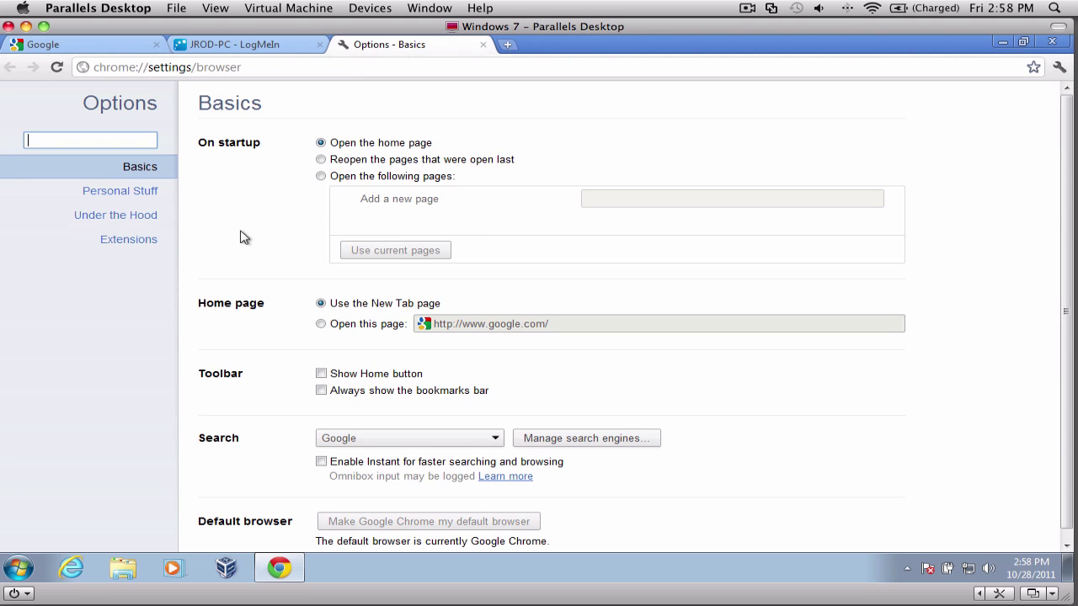
{"action": "left_click", "coordinate": [131, 220]}
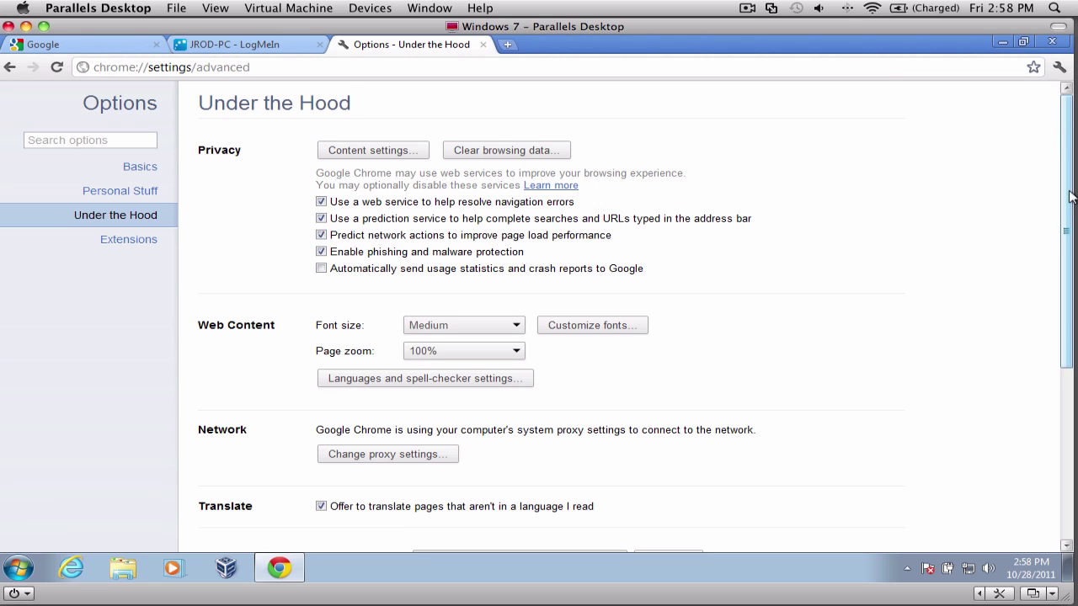
{"action": "left_click_drag", "start_coordinate": [1069, 196], "coordinate": [1069, 366]}
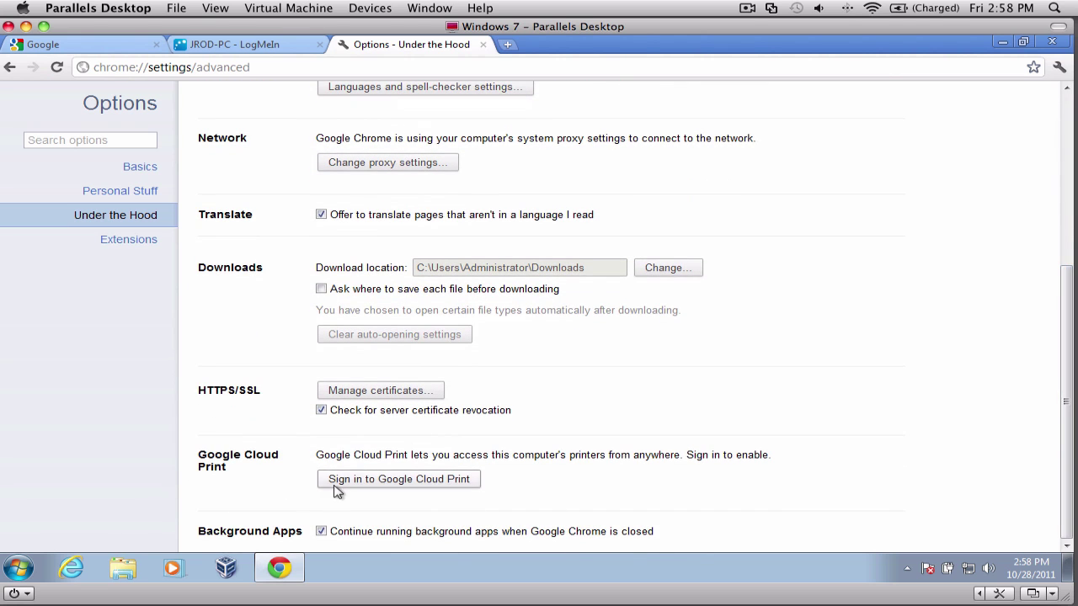
{"action": "left_click", "coordinate": [422, 481]}
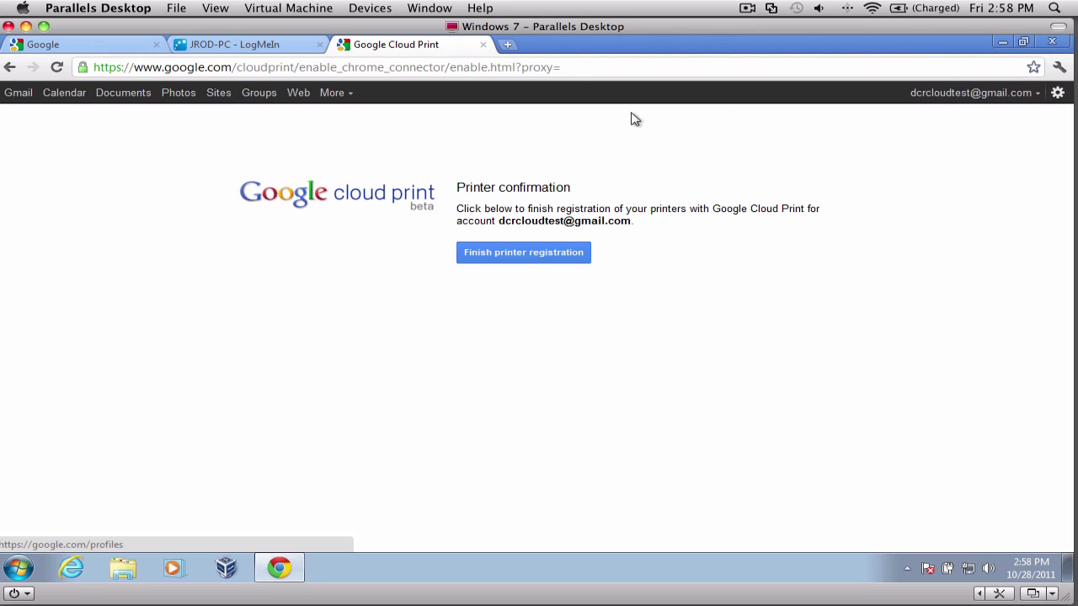
{"action": "left_click", "coordinate": [563, 258]}
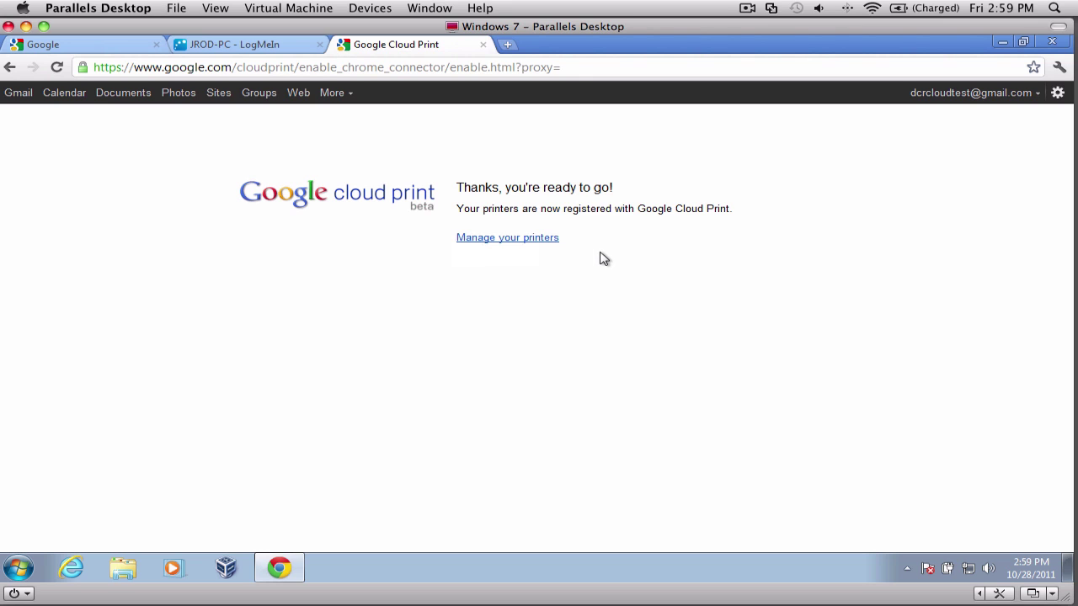
{"action": "left_click", "coordinate": [543, 241]}
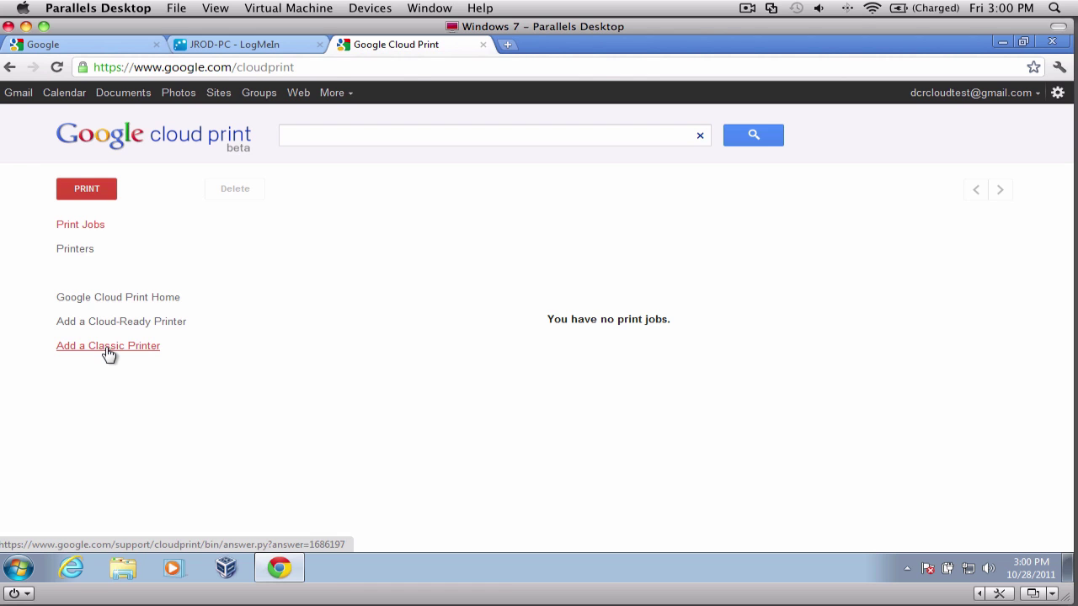
- Read the instructions for adding a classic printer, then return to the Cloud Print management page
{"action": "left_click", "coordinate": [108, 354]}
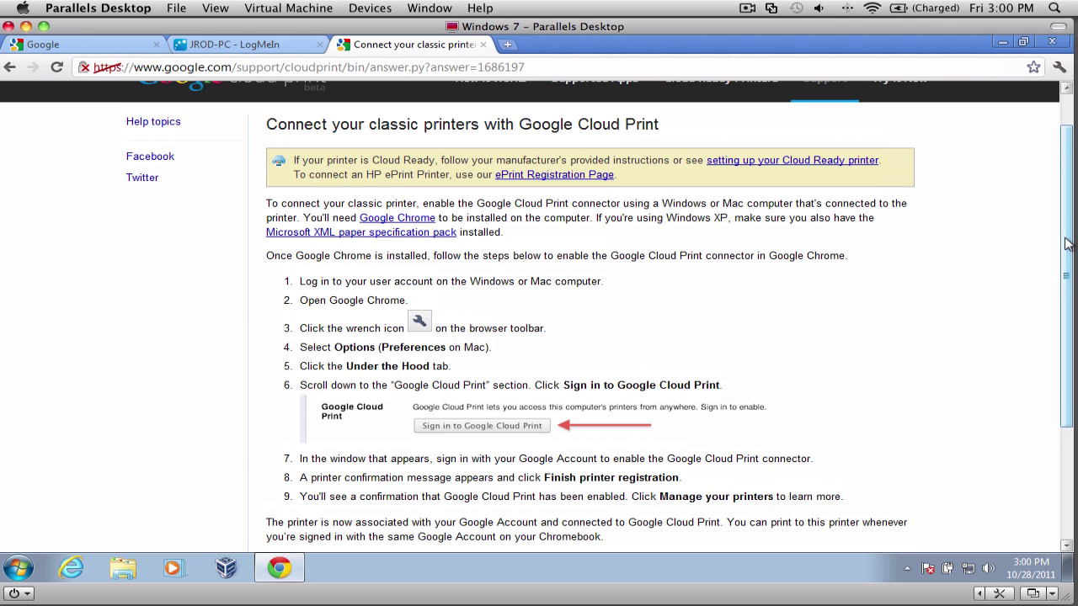
{"action": "scroll", "coordinate": [1068, 243], "scroll_direction": "down", "scroll_amount": 2}
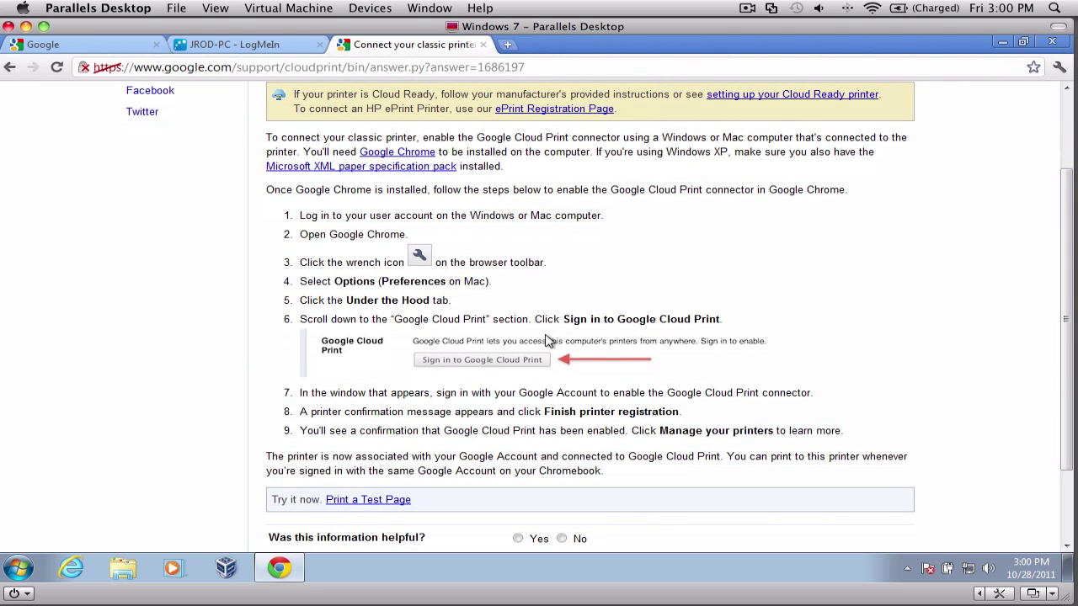
{"action": "scroll", "coordinate": [1049, 253], "scroll_direction": "down", "scroll_amount": 5}
{"action": "scroll", "coordinate": [1051, 193], "scroll_direction": "up", "scroll_amount": 8}
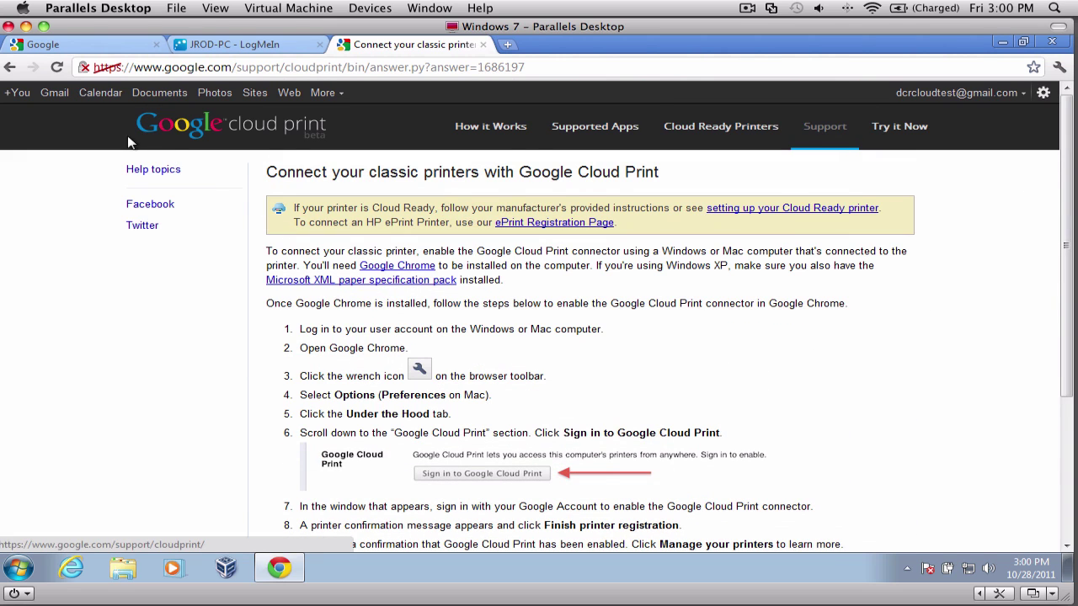
{"action": "left_click", "coordinate": [10, 68]}
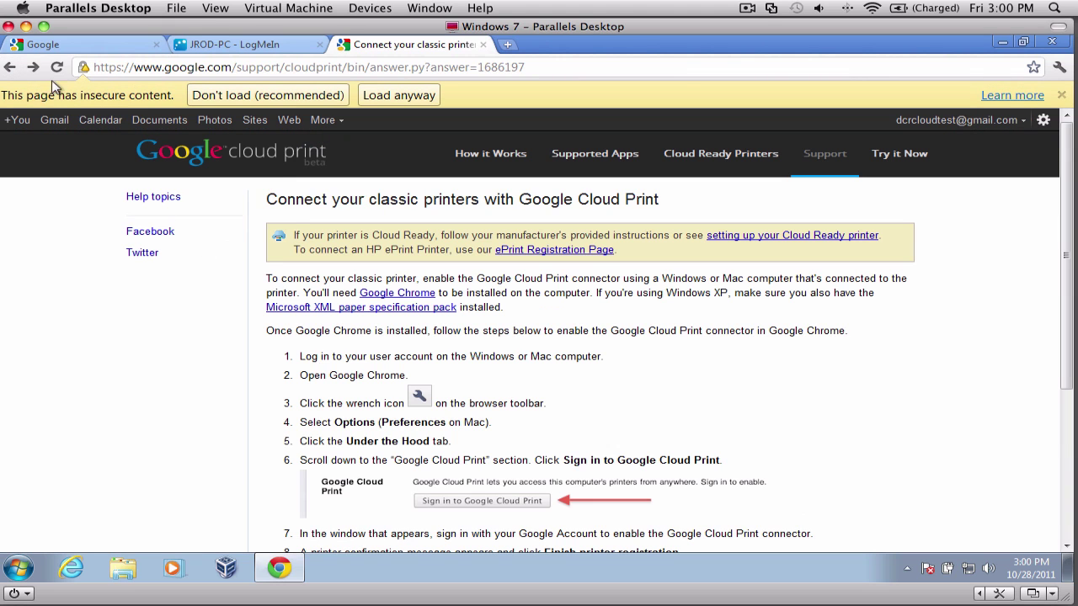
{"action": "left_click", "coordinate": [9, 67]}
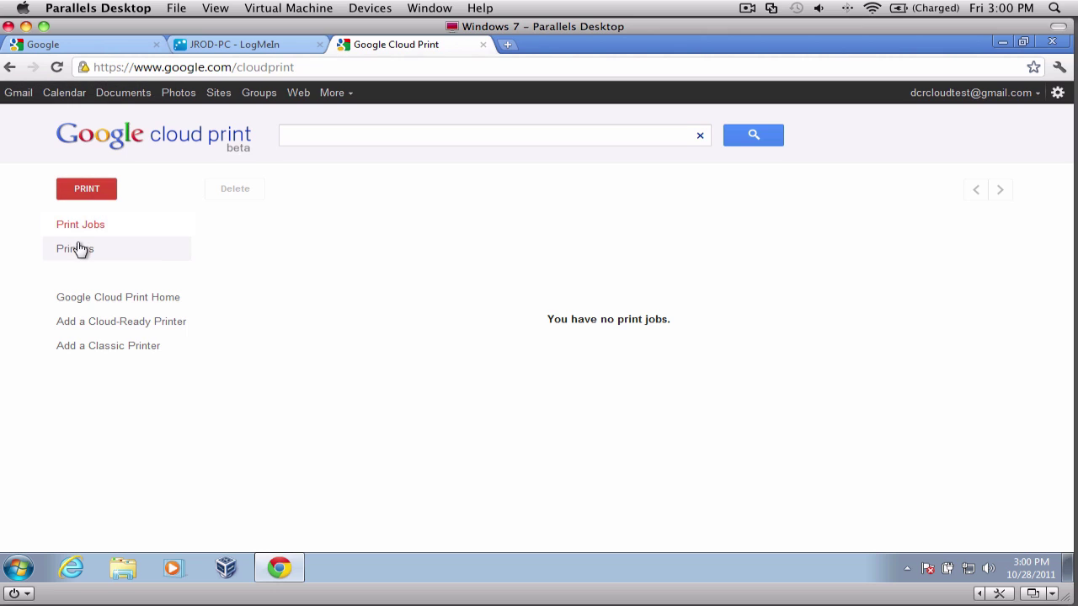
- List the registered printers, select the Lexmark E250dn (MS) and look at its sharing settings, then close them without sharing
{"action": "left_click", "coordinate": [86, 257]}
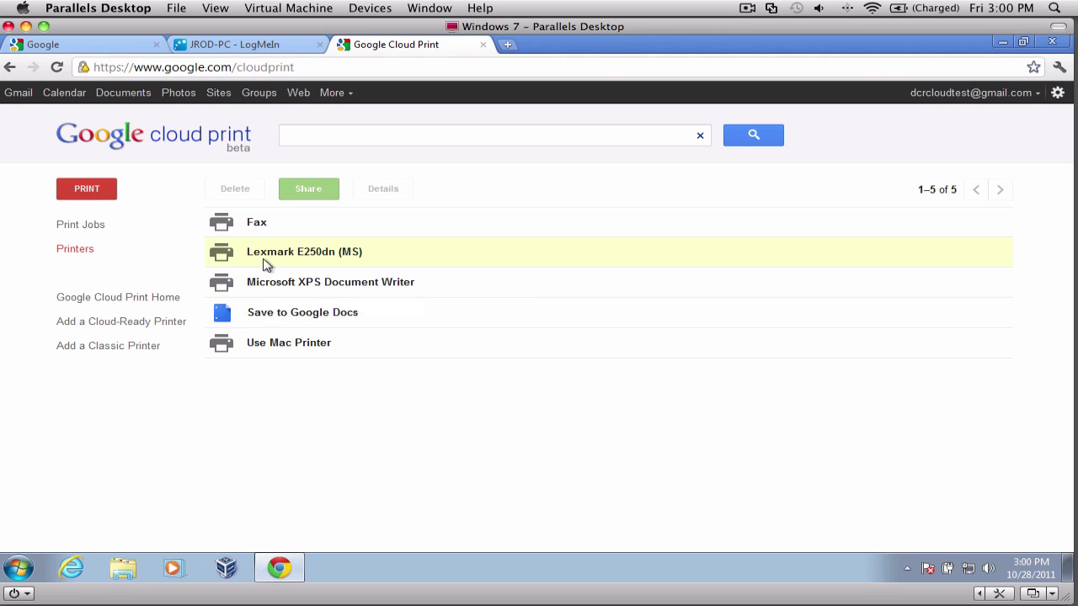
{"action": "left_click", "coordinate": [320, 258]}
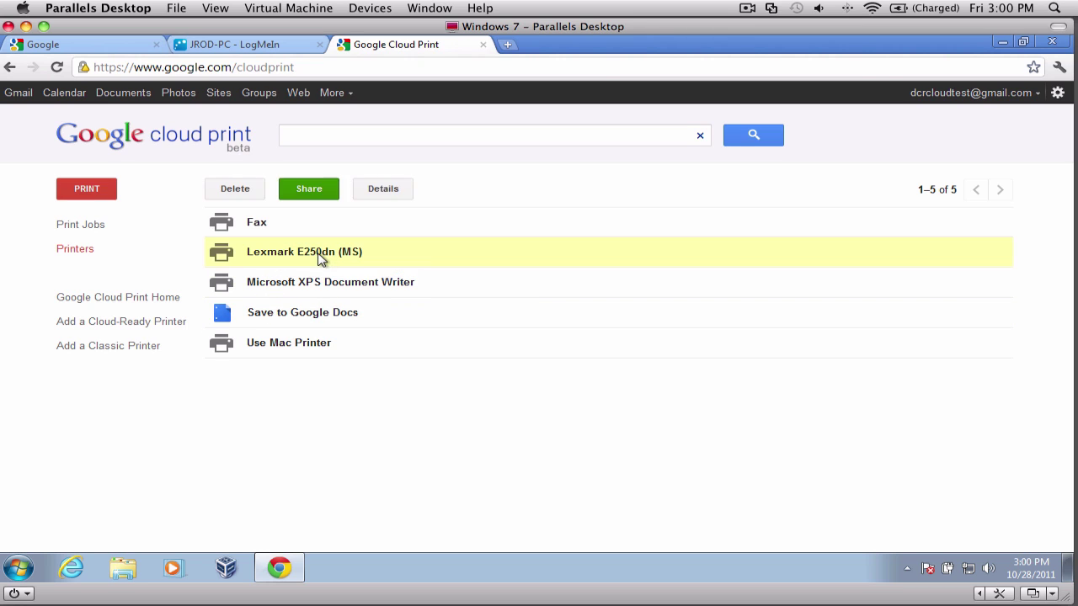
{"action": "left_click", "coordinate": [310, 194]}
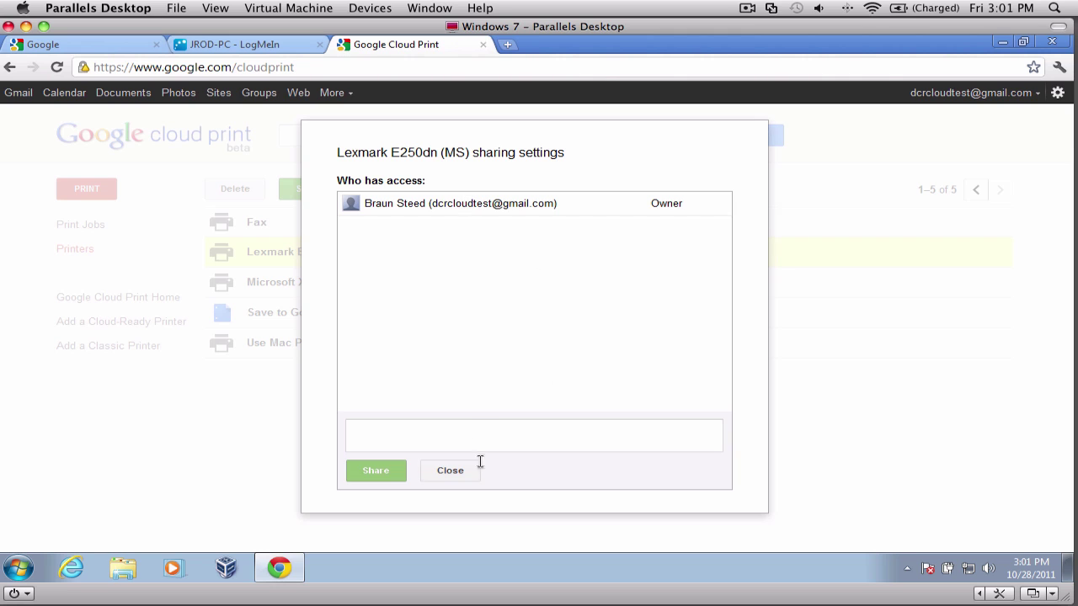
{"action": "left_click", "coordinate": [453, 471]}
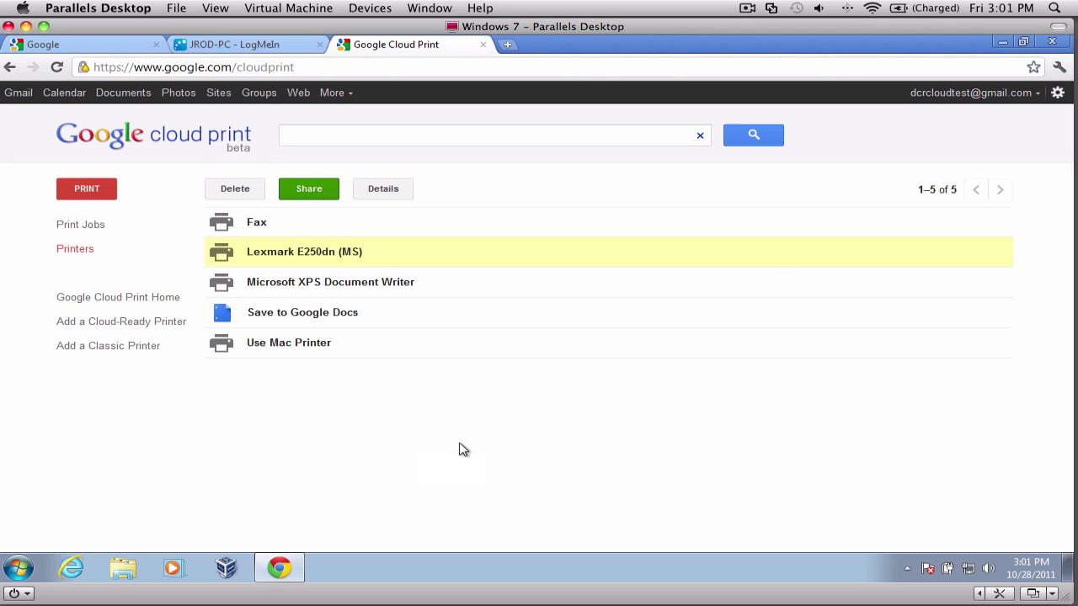
{"action": "left_click", "coordinate": [310, 189]}
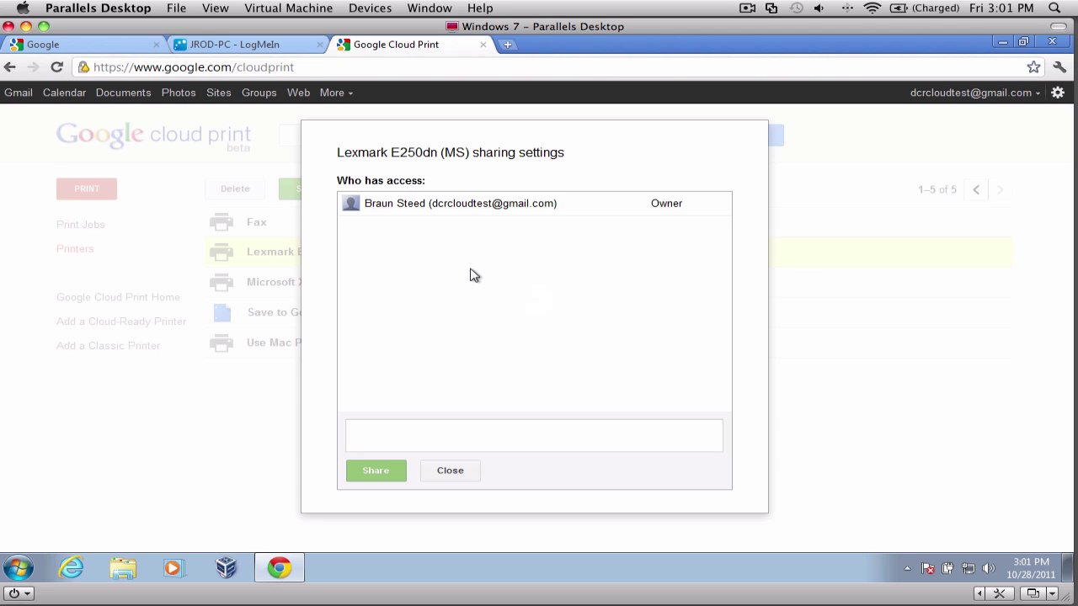
{"action": "left_click", "coordinate": [399, 432]}
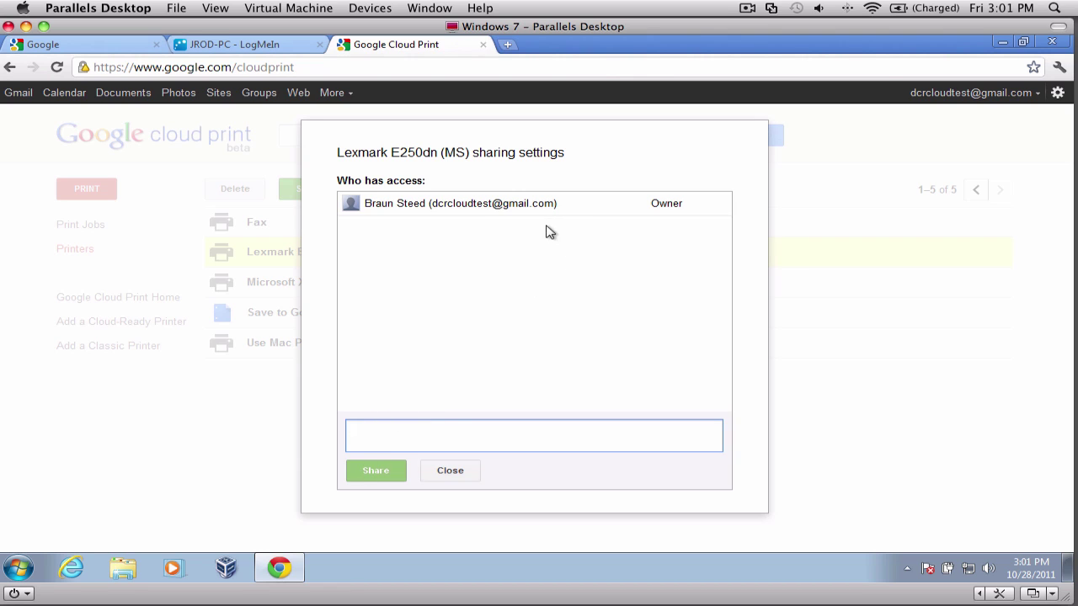
{"action": "left_click", "coordinate": [464, 473]}
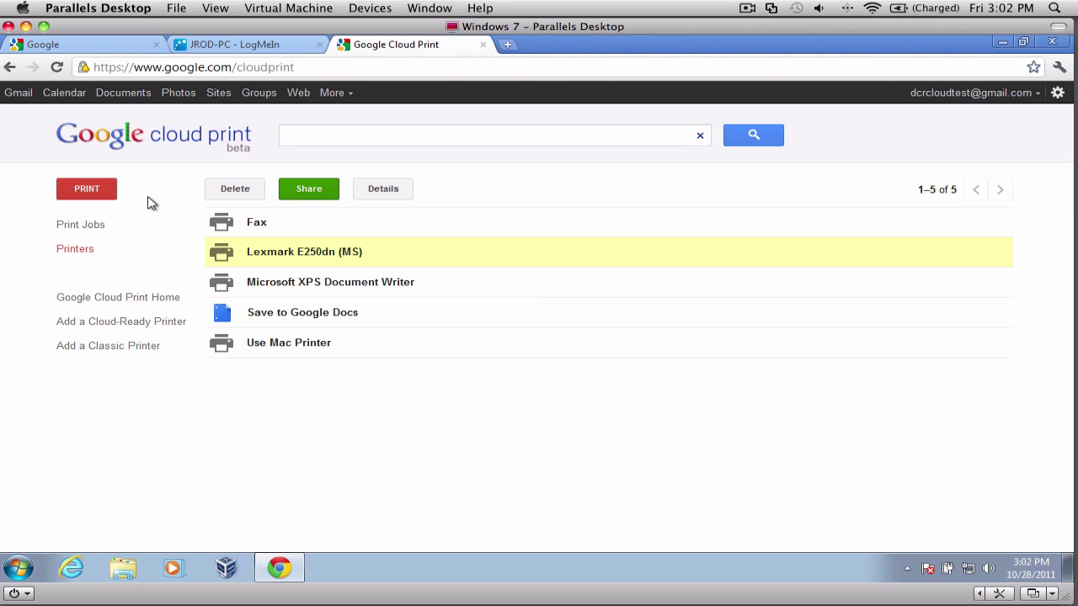
- Switch to the LogMeIn remote session and open Chrome's options on the remote computer
{"action": "left_click", "coordinate": [252, 45]}
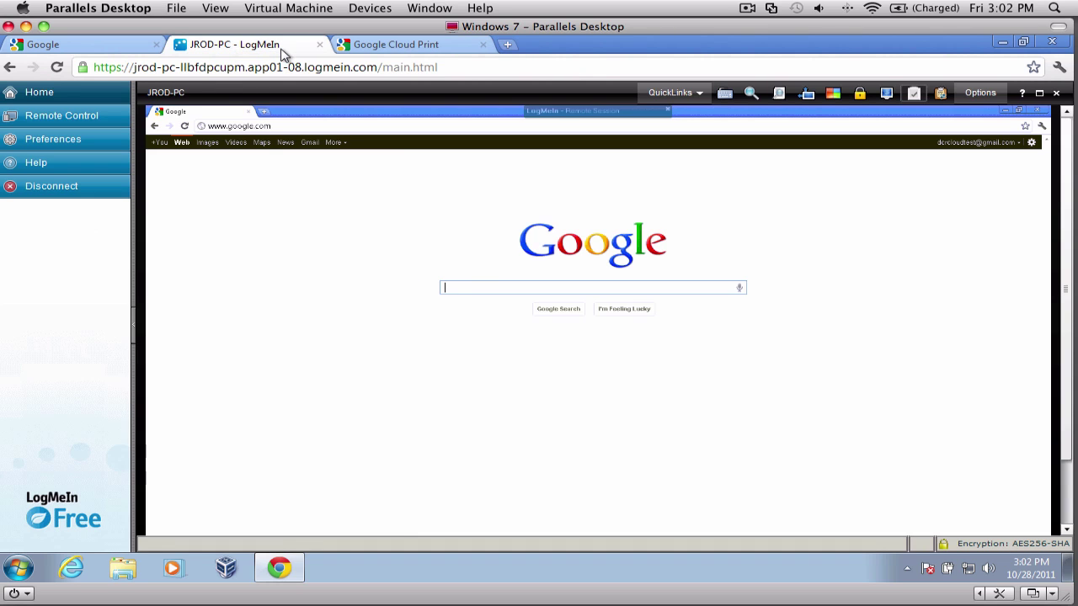
{"action": "mouse_move", "coordinate": [1073, 193]}
{"action": "left_mouse_down"}
{"action": "mouse_move", "coordinate": [1073, 263]}
{"action": "mouse_move", "coordinate": [1070, 193]}
{"action": "left_mouse_up"}
{"action": "left_click", "coordinate": [1042, 125]}
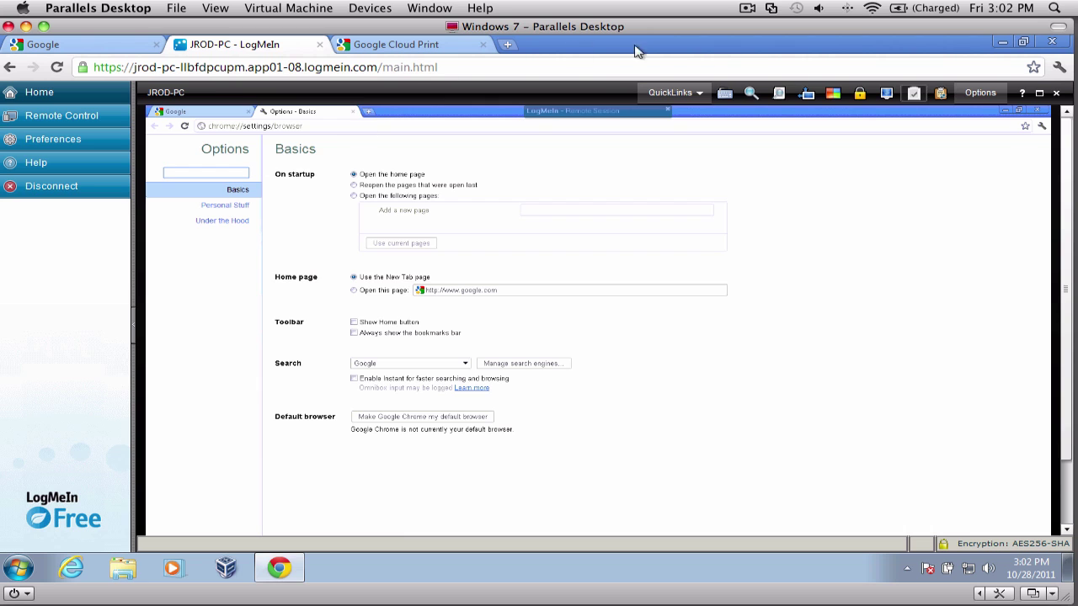
{"action": "left_click", "coordinate": [778, 93]}
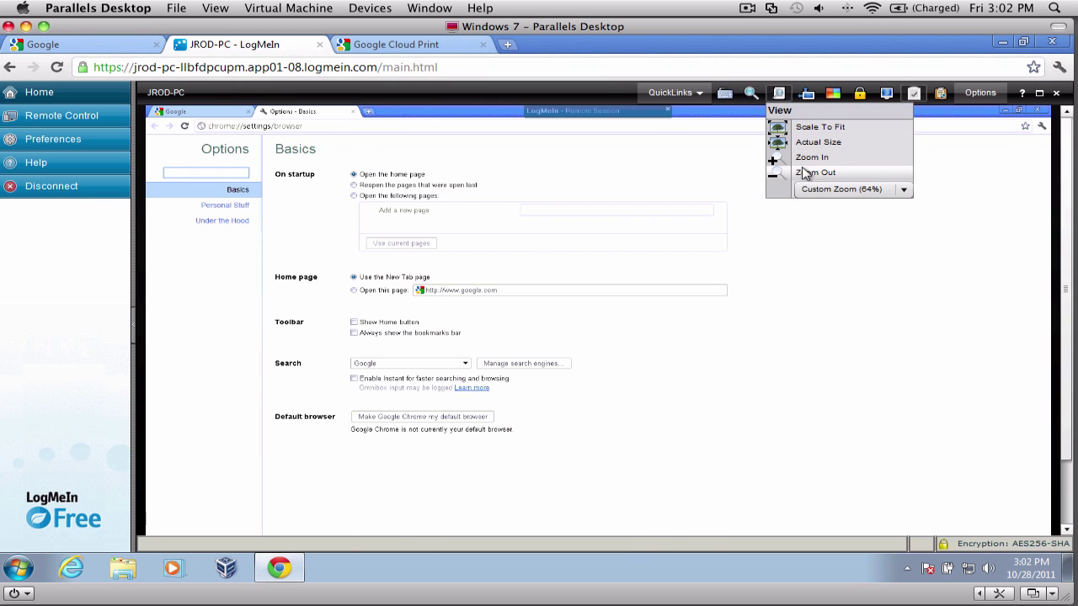
{"action": "left_click", "coordinate": [793, 160]}
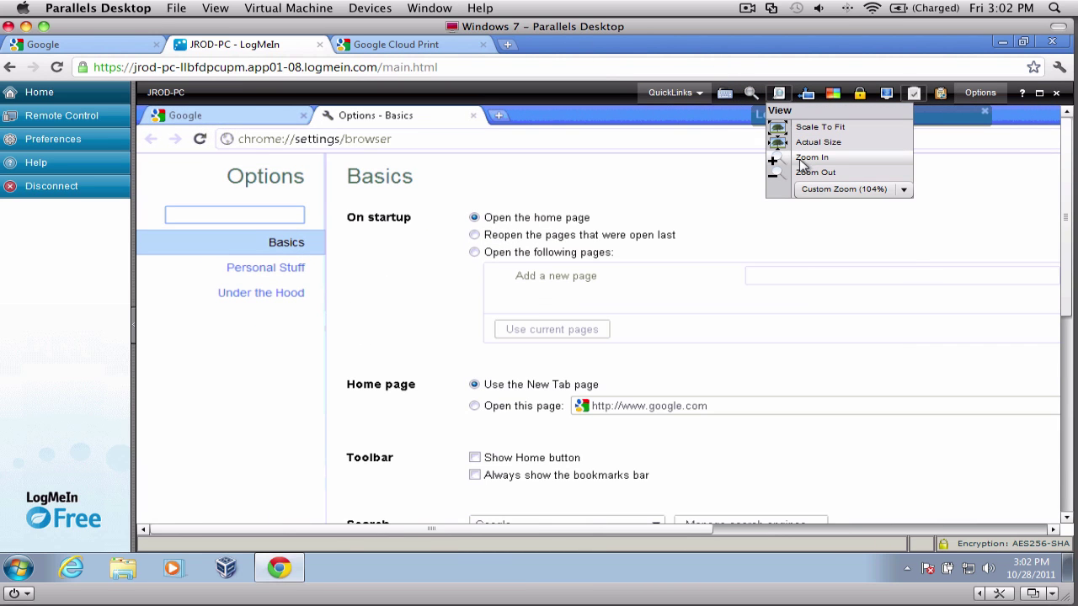
- Open the Under the Hood options and go to the page for managing Google Cloud Print settings
{"action": "left_click", "coordinate": [271, 302]}
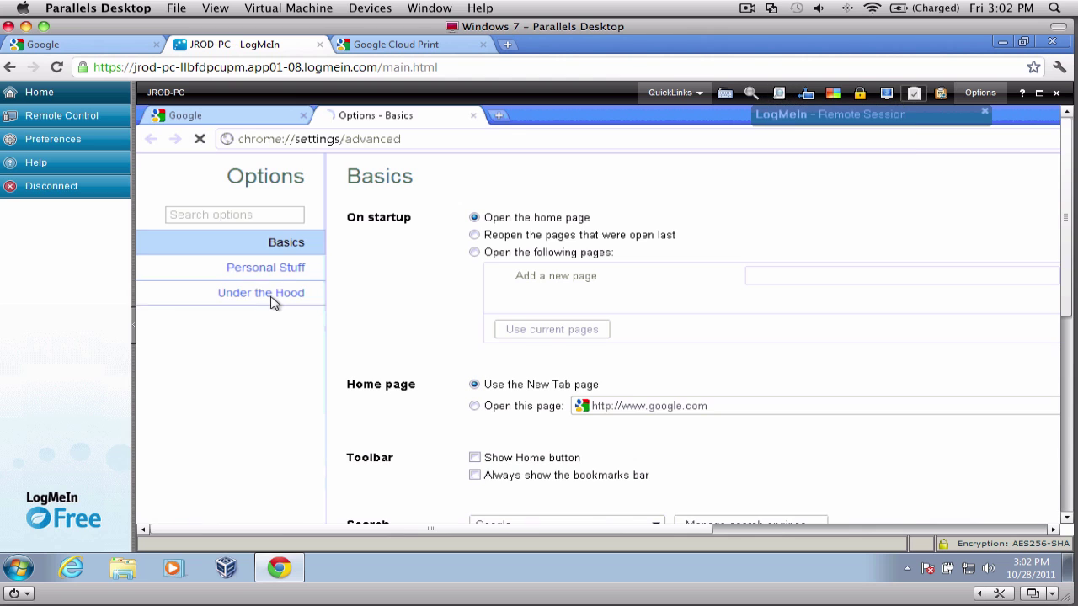
{"action": "left_click_drag", "start_coordinate": [1067, 294], "coordinate": [1068, 489]}
{"action": "scroll", "coordinate": [518, 421], "scroll_direction": "down", "scroll_amount": 2}
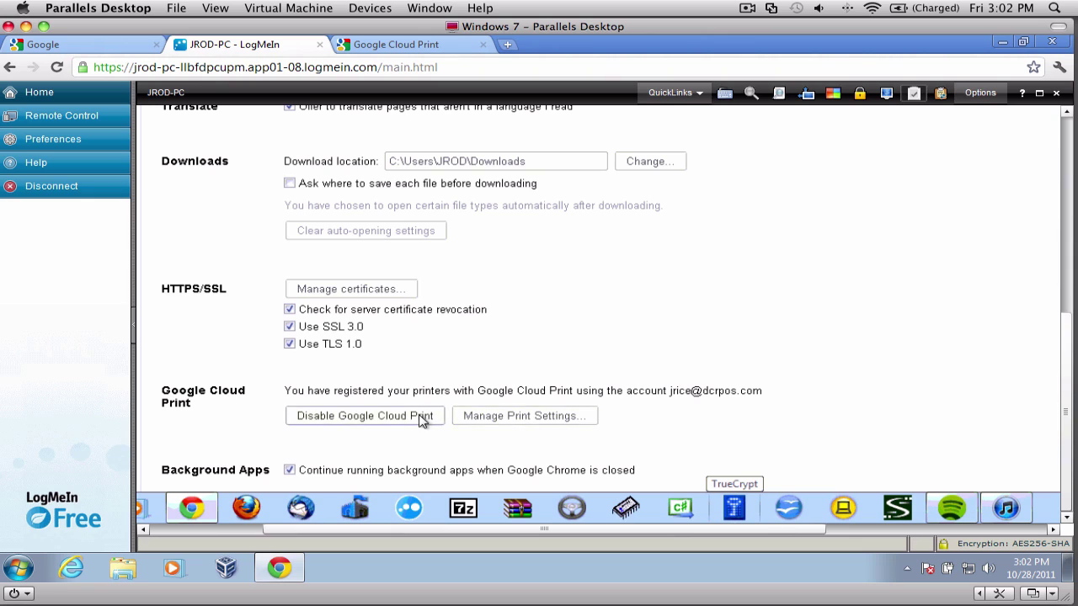
{"action": "left_click", "coordinate": [482, 423]}
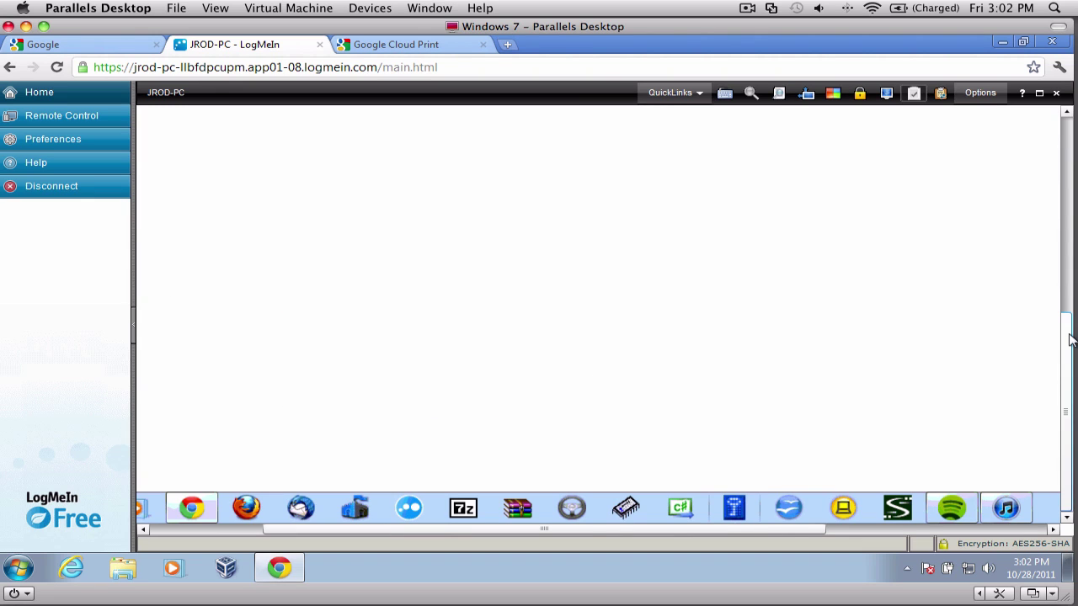
- List the printers on the remote computer's Cloud Print page and select the Lexmark E250dn (MS)
{"action": "left_click_drag", "start_coordinate": [1069, 339], "coordinate": [1069, 139]}
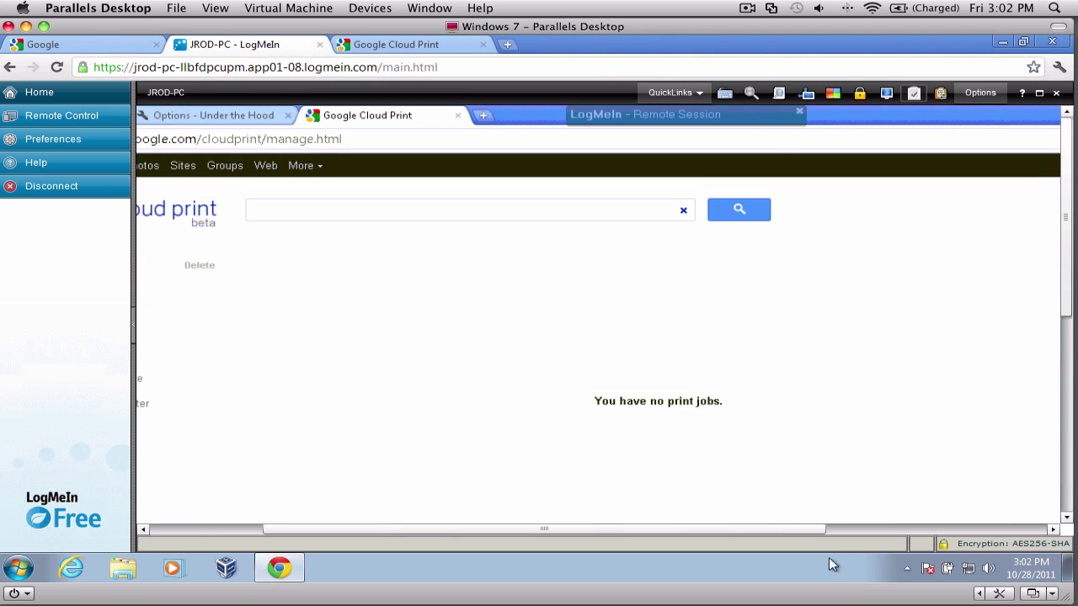
{"action": "left_click_drag", "start_coordinate": [818, 534], "coordinate": [611, 513]}
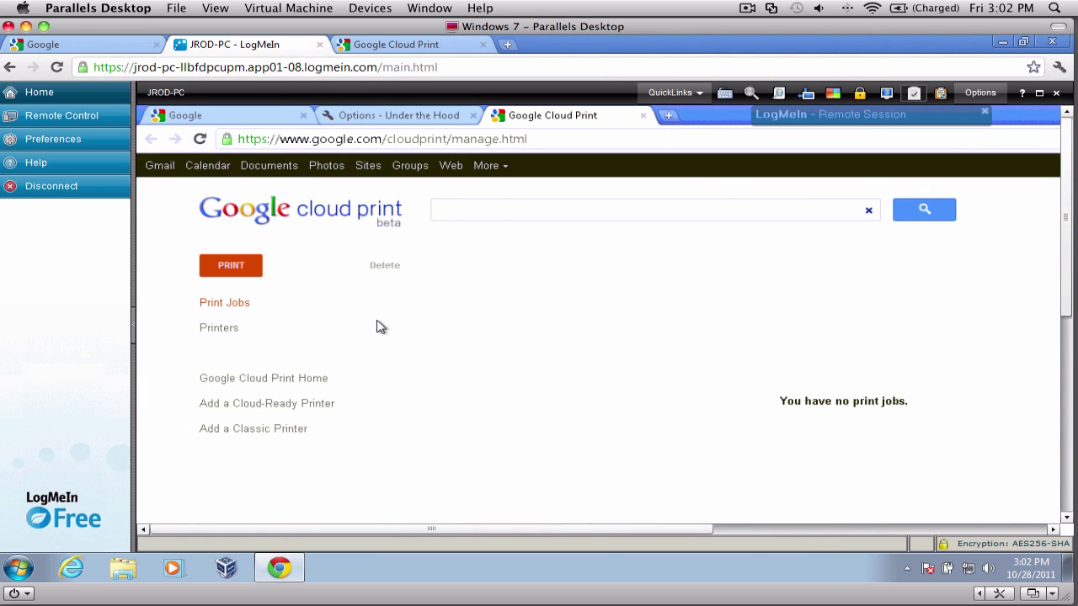
{"action": "left_click", "coordinate": [221, 328]}
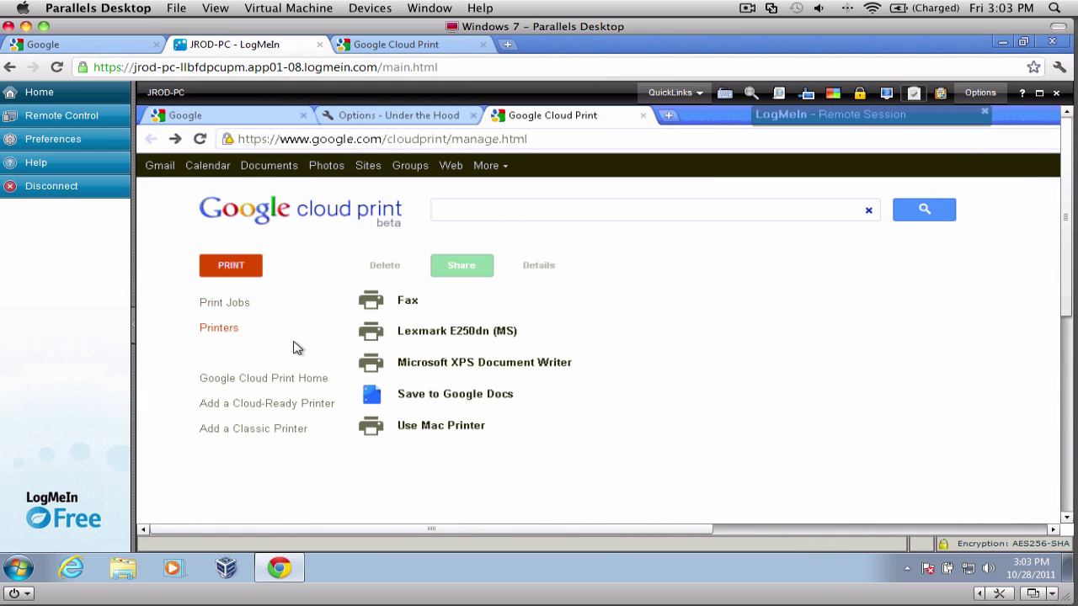
{"action": "left_click", "coordinate": [468, 334]}
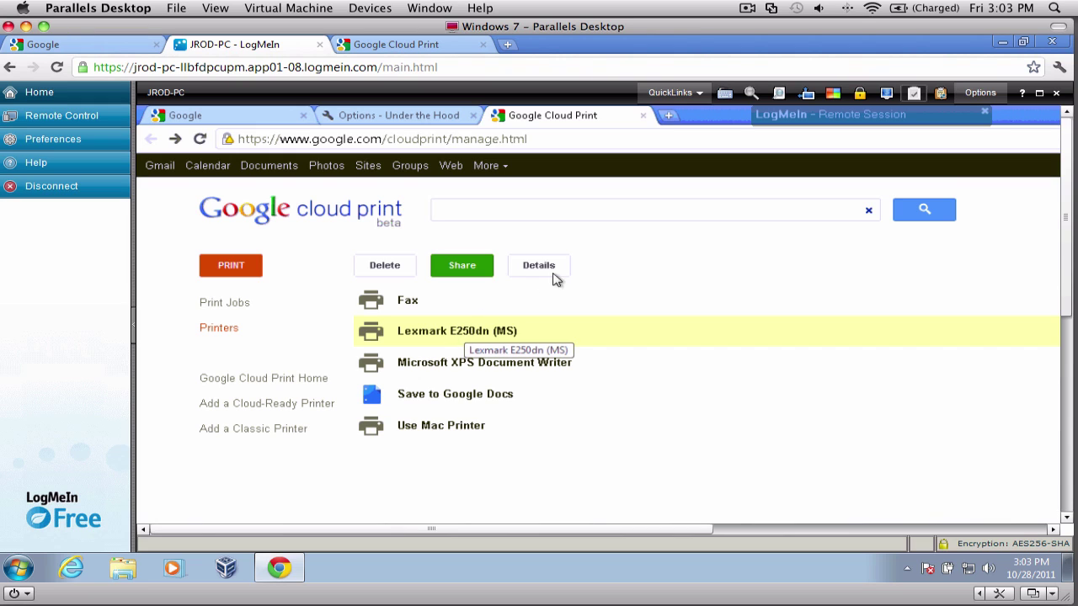
{"action": "left_click_drag", "start_coordinate": [696, 527], "coordinate": [1029, 525]}
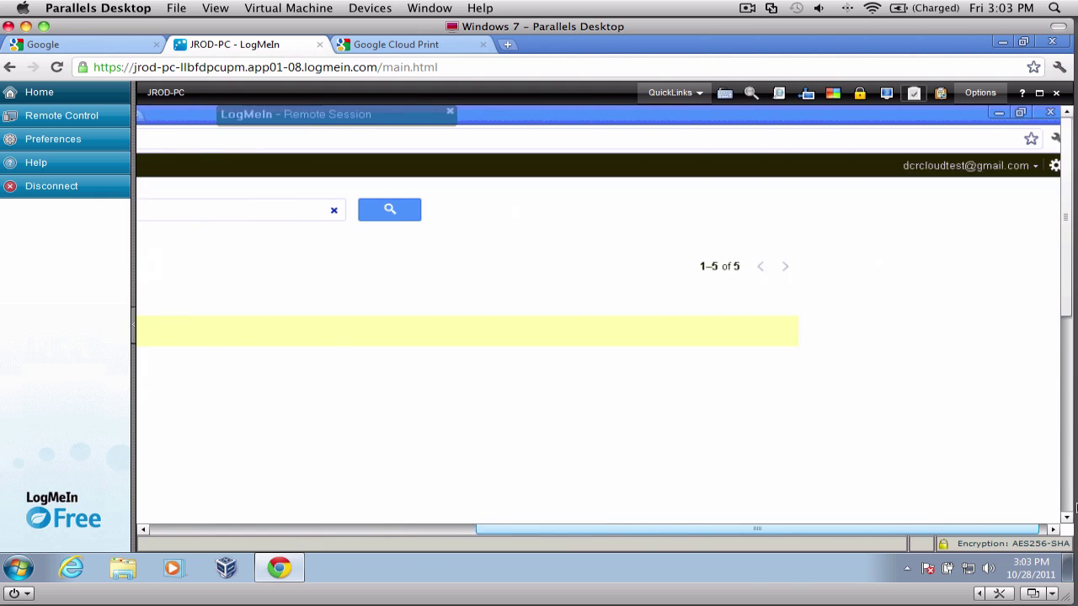
- Minimize the remote browser, open the test text file from the desktop to view its contents, and close it
{"action": "left_click", "coordinate": [985, 114]}
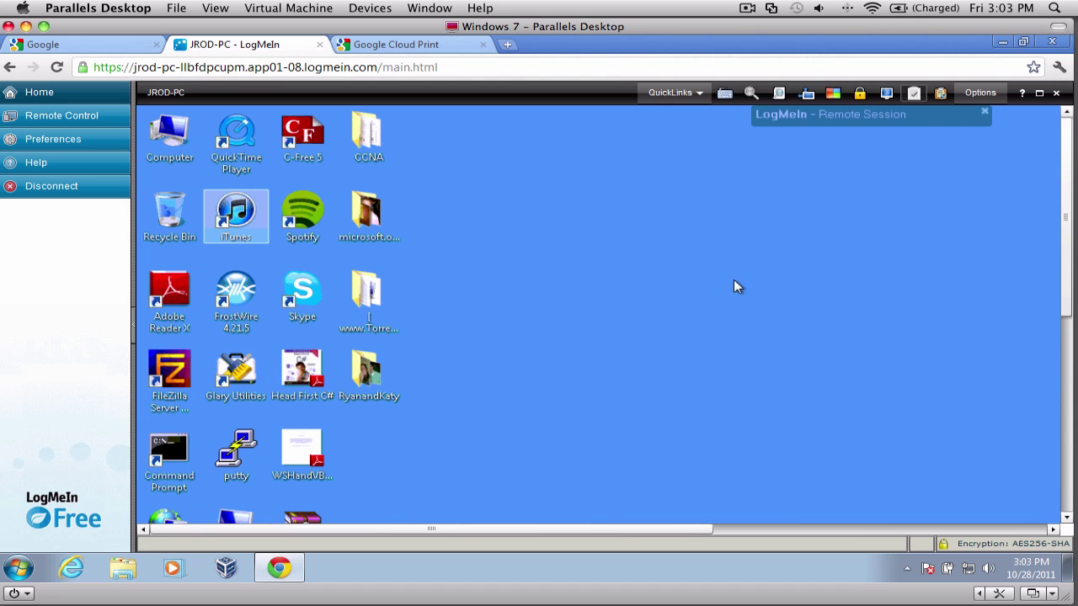
{"action": "left_click_drag", "start_coordinate": [1064, 278], "coordinate": [1050, 479]}
{"action": "double_click", "coordinate": [170, 442]}
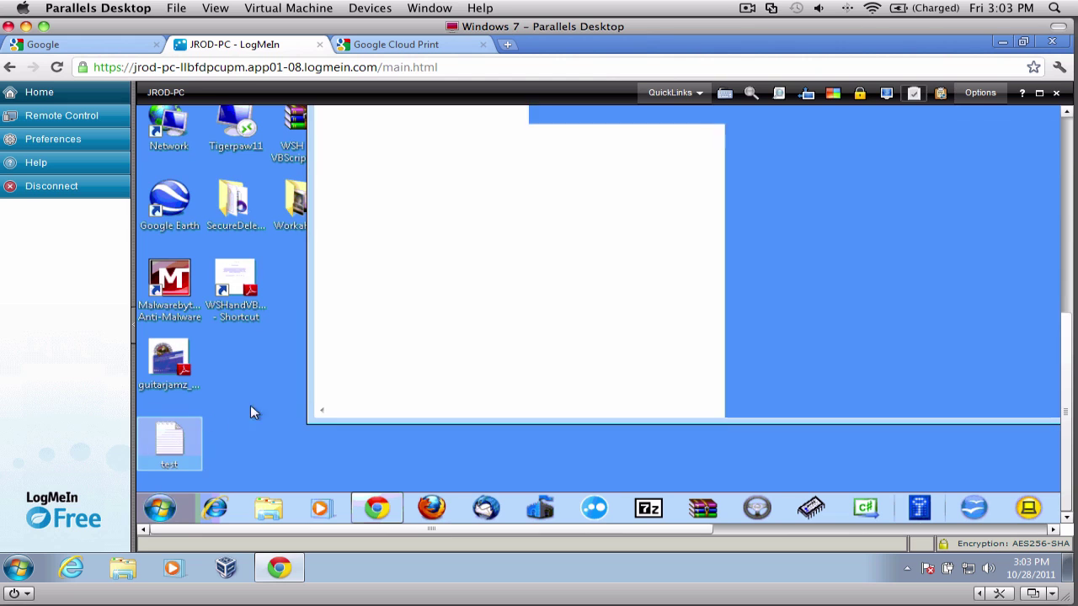
{"action": "scroll", "coordinate": [932, 244], "scroll_direction": "up", "scroll_amount": 10}
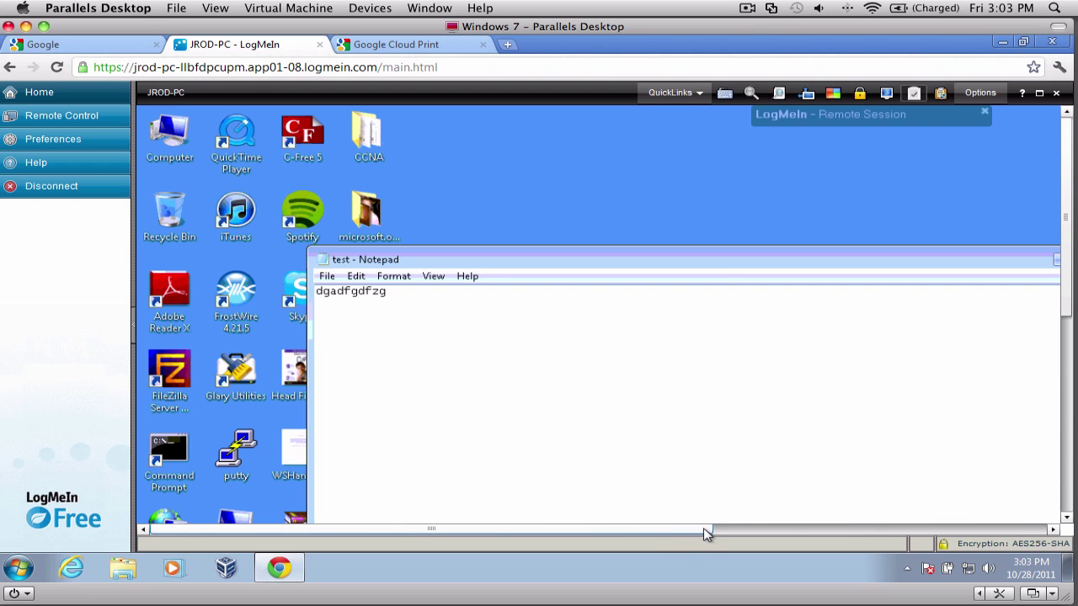
{"action": "left_click_drag", "start_coordinate": [681, 530], "coordinate": [849, 539]}
{"action": "left_click", "coordinate": [873, 260]}
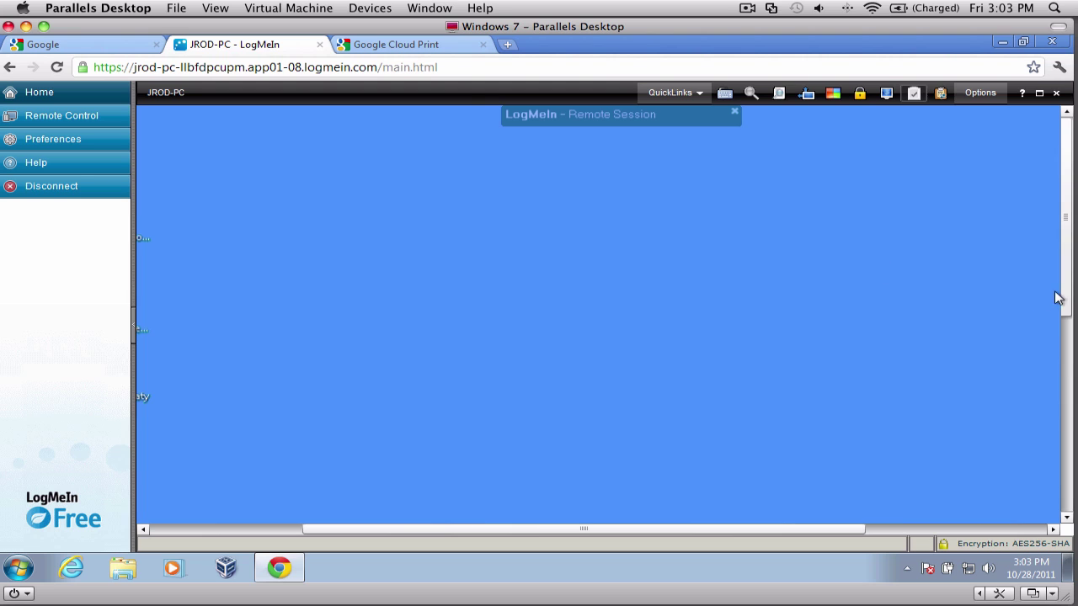
- Return to the Cloud Print page in the remote browser and start a print job from an uploaded file
{"action": "left_click_drag", "start_coordinate": [1067, 294], "coordinate": [1067, 484]}
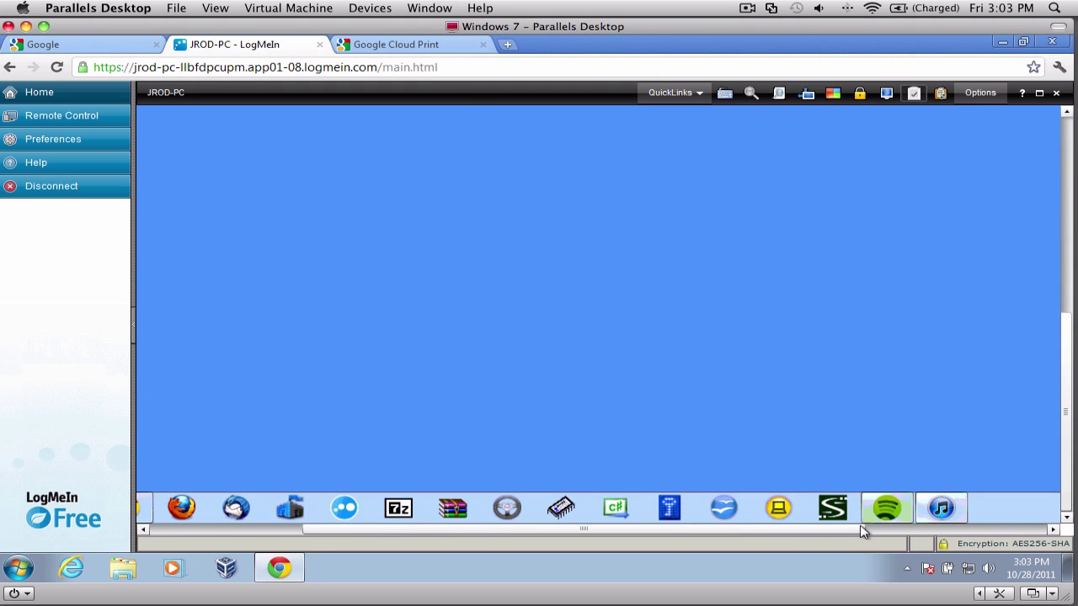
{"action": "left_click_drag", "start_coordinate": [734, 524], "coordinate": [574, 526]}
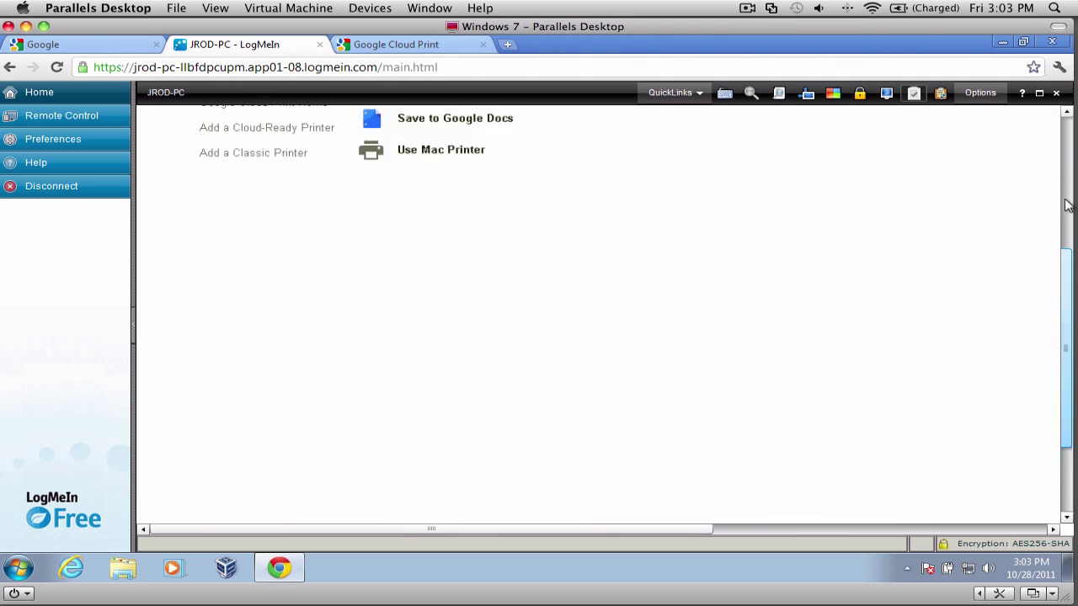
{"action": "scroll", "coordinate": [874, 259], "scroll_direction": "up", "scroll_amount": 5}
{"action": "left_click", "coordinate": [221, 267]}
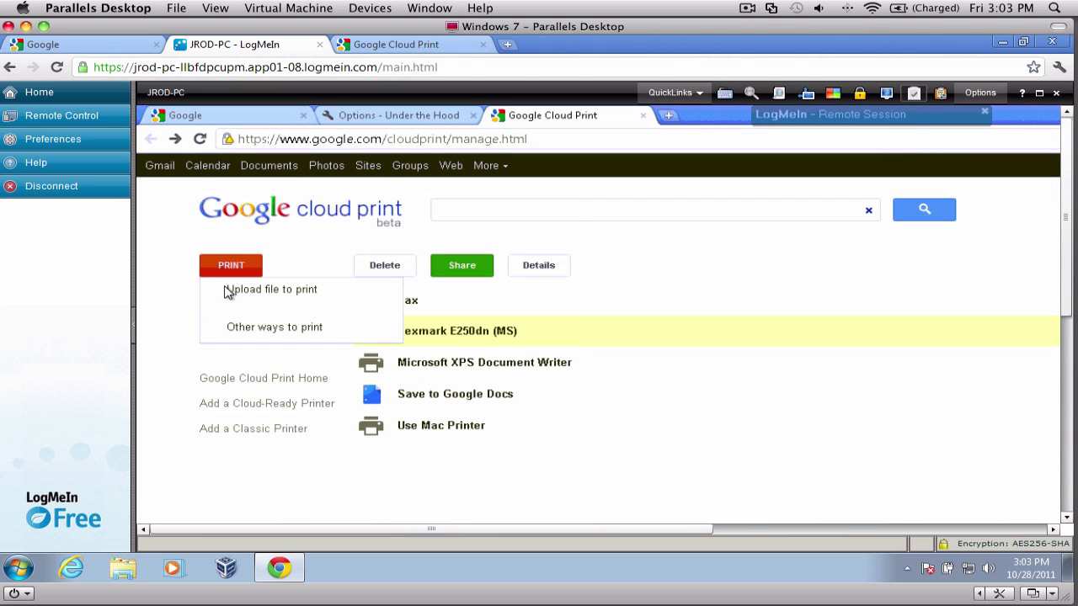
{"action": "left_click", "coordinate": [224, 291]}
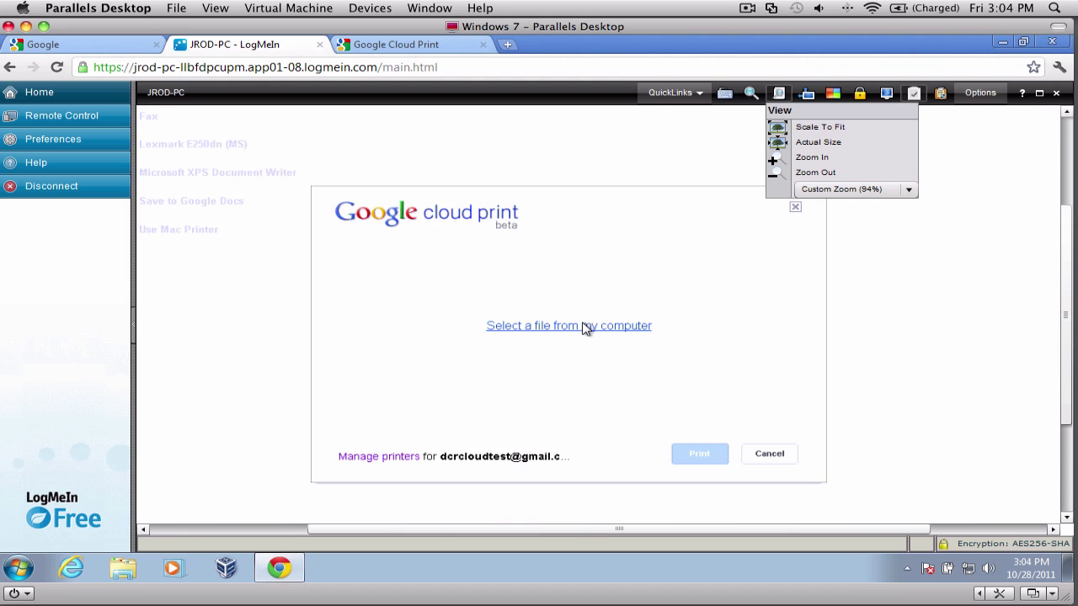
- Browse the remote computer's folders and choose the file to upload for printing
{"action": "left_click", "coordinate": [587, 326]}
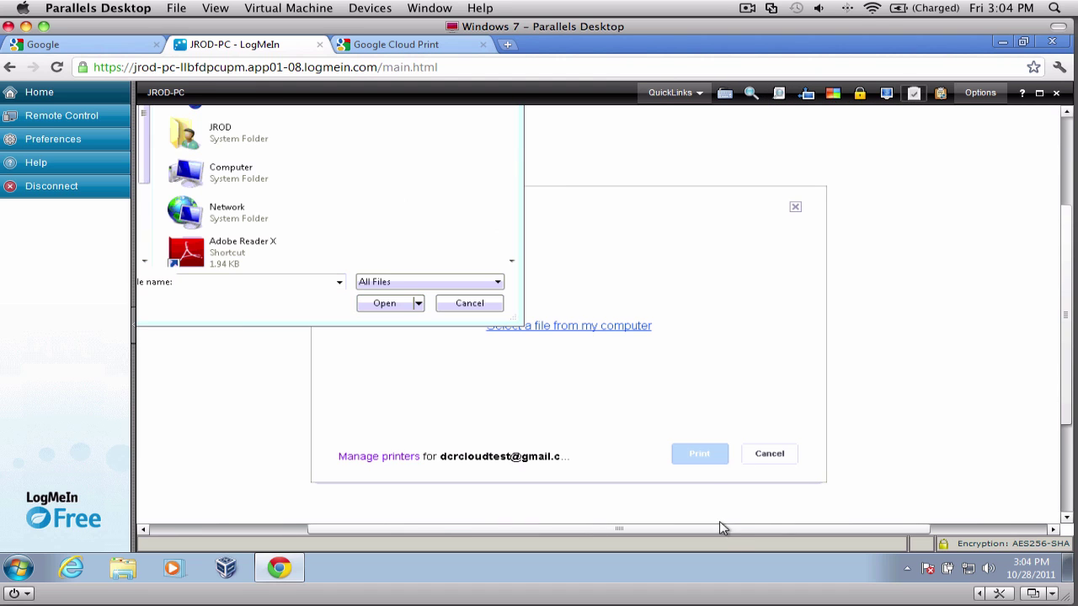
{"action": "left_click_drag", "start_coordinate": [726, 534], "coordinate": [565, 519]}
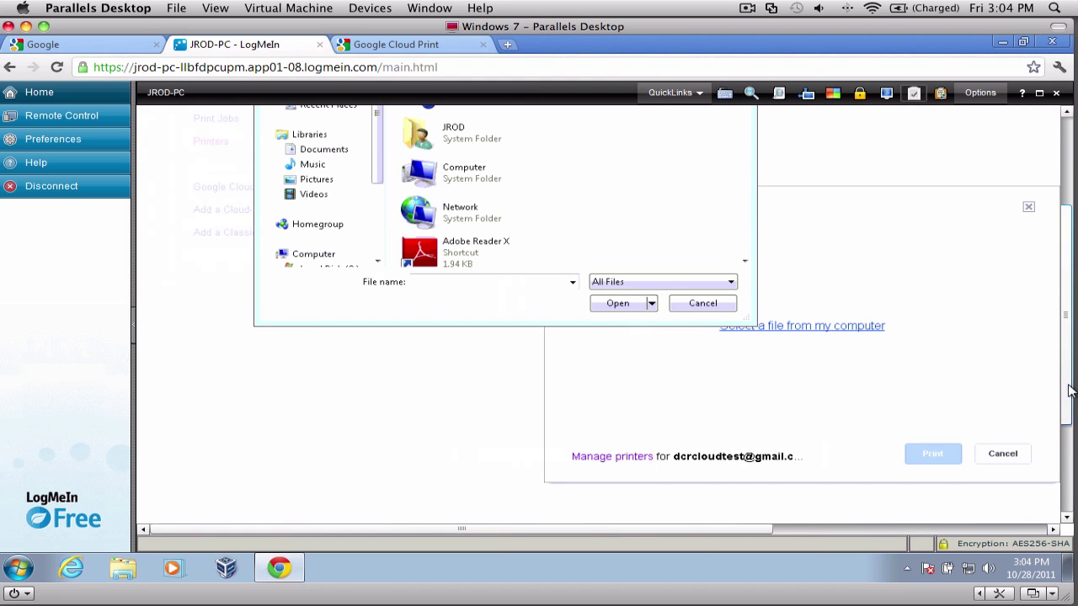
{"action": "left_click_drag", "start_coordinate": [1067, 389], "coordinate": [1058, 245]}
{"action": "left_click", "coordinate": [322, 227]}
{"action": "left_click_drag", "start_coordinate": [746, 228], "coordinate": [753, 402]}
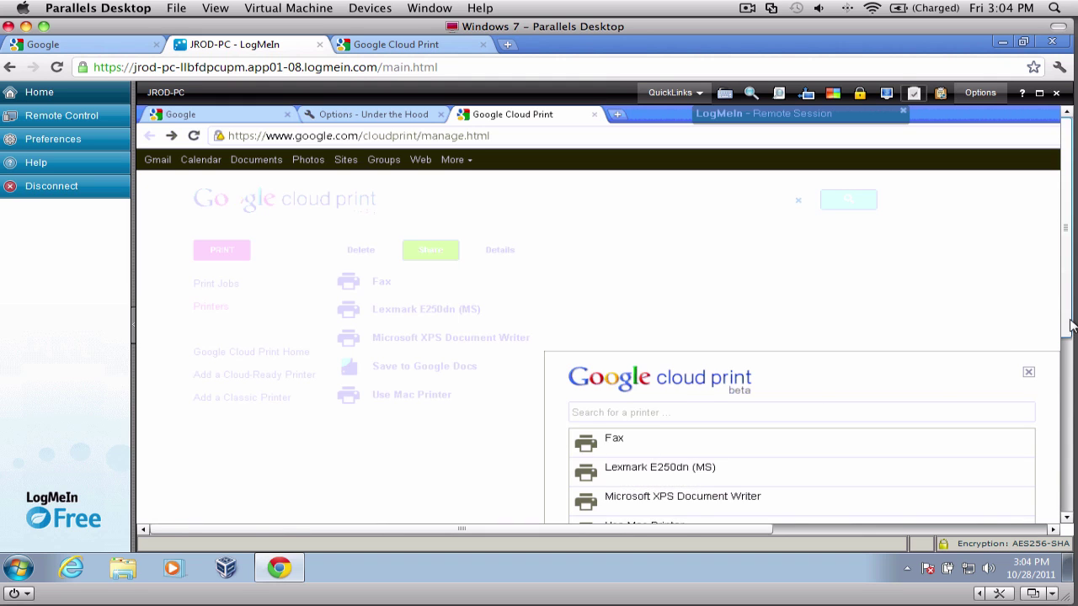
- Print the uploaded file on the Lexmark E250dn (MS) and return to the printer list
{"action": "scroll", "coordinate": [1059, 392], "scroll_direction": "down", "scroll_amount": 1}
{"action": "scroll", "coordinate": [1059, 391], "scroll_direction": "down", "scroll_amount": 3}
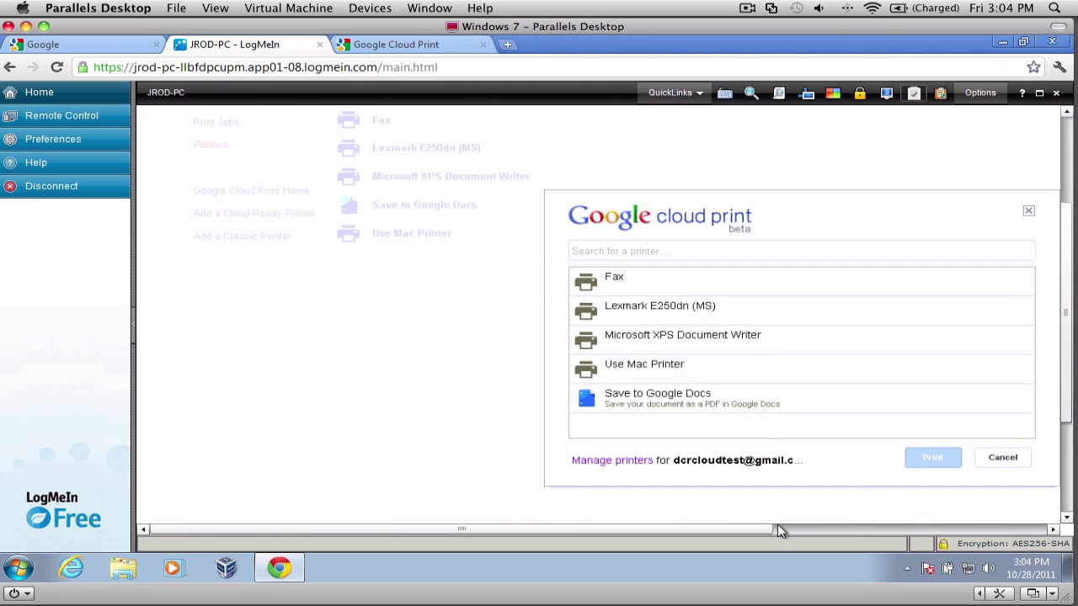
{"action": "left_click_drag", "start_coordinate": [768, 528], "coordinate": [843, 532]}
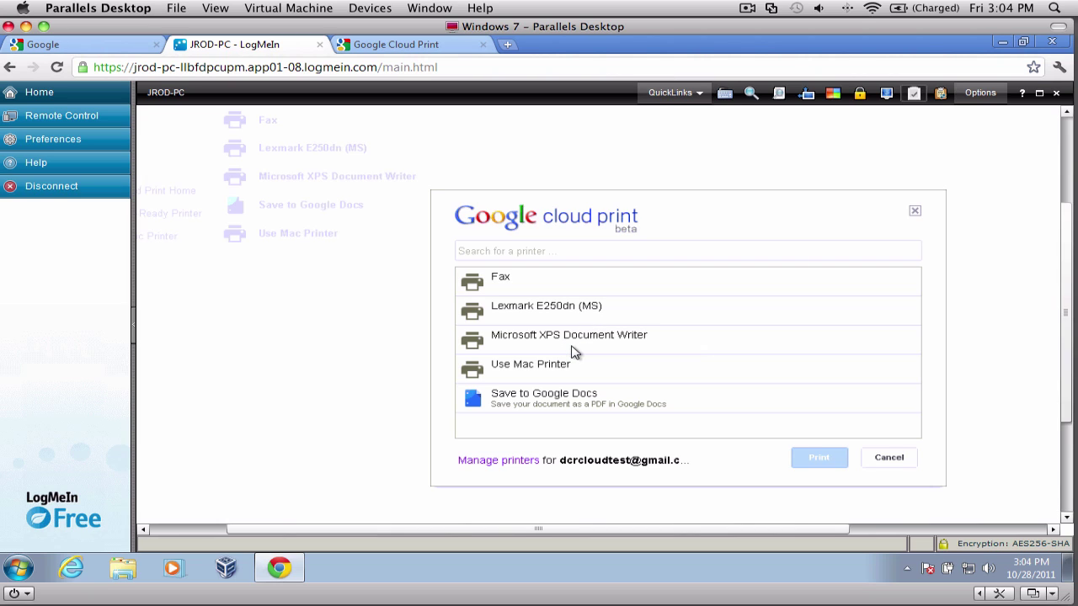
{"action": "left_click", "coordinate": [566, 311]}
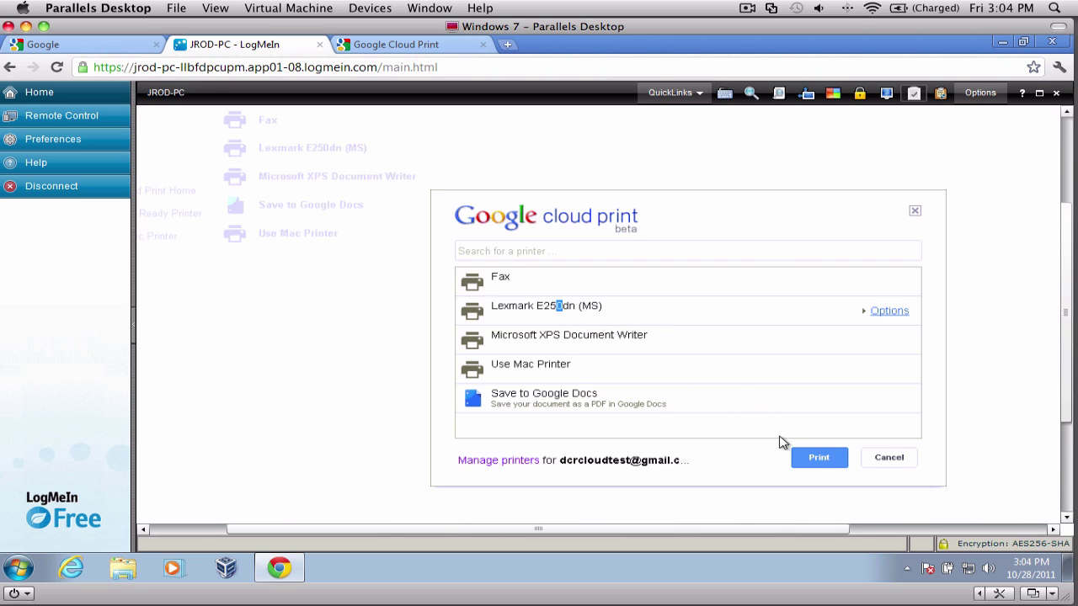
{"action": "left_click", "coordinate": [813, 463]}
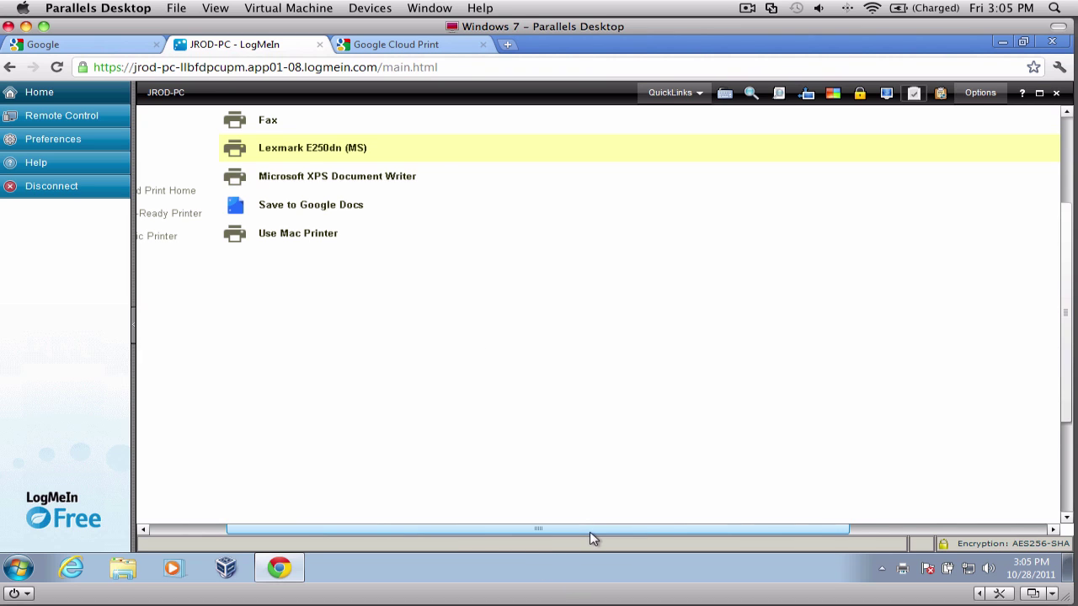
{"action": "left_click_drag", "start_coordinate": [588, 531], "coordinate": [453, 534]}
{"action": "left_click_drag", "start_coordinate": [1069, 410], "coordinate": [1052, 231]}
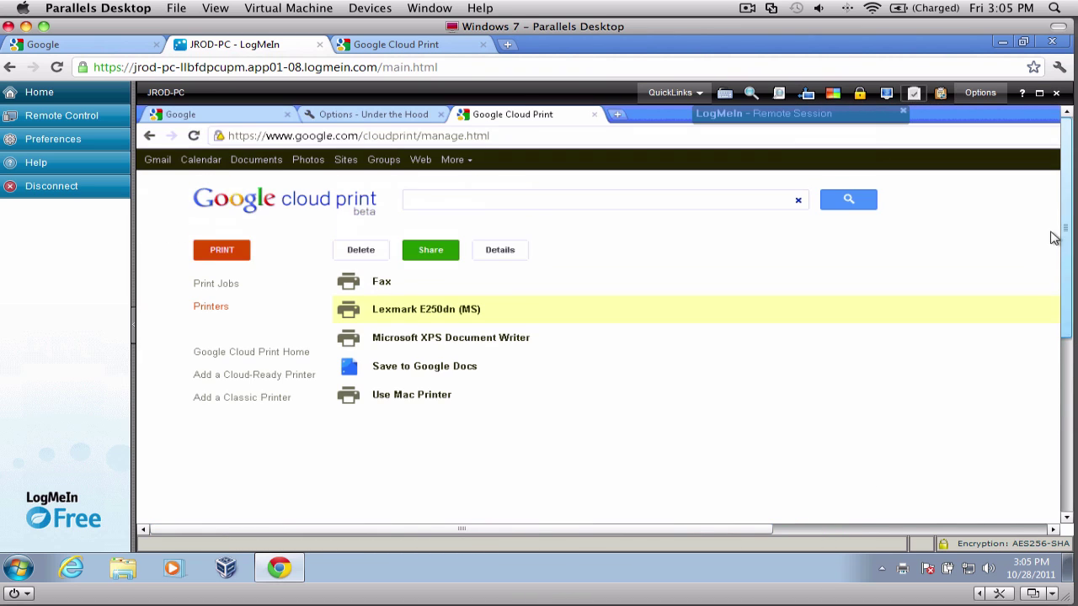